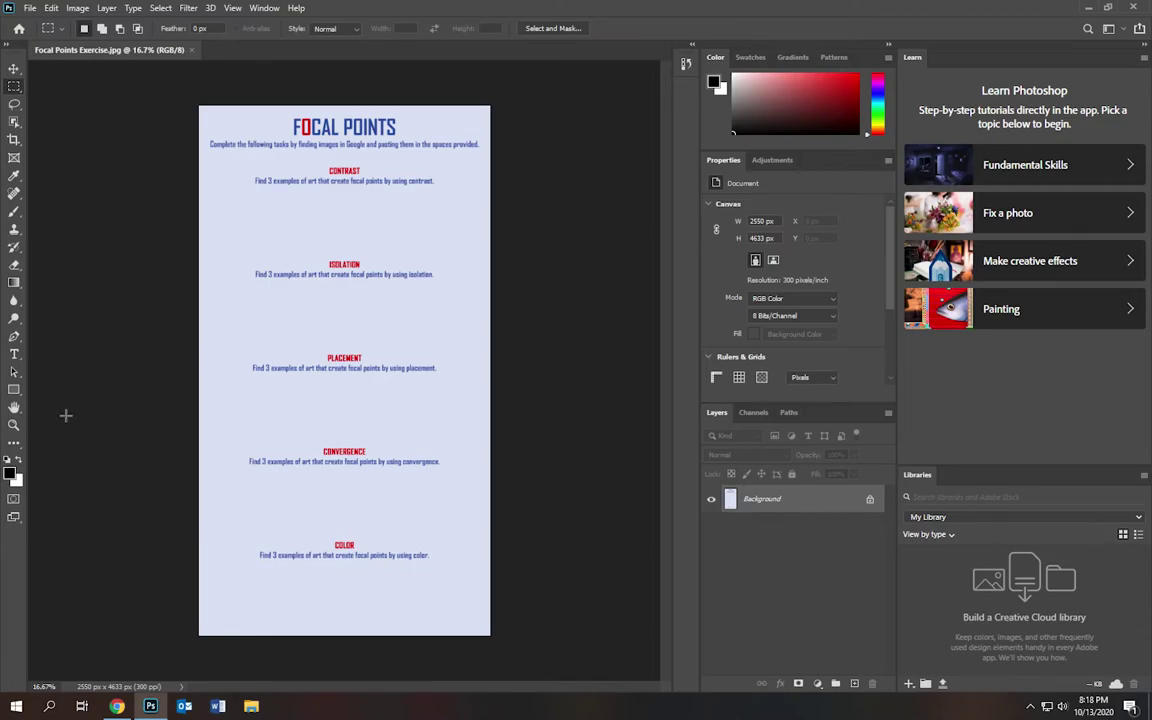
# Zoom the worksheet to 33.3%
pyautogui.click(14, 427)
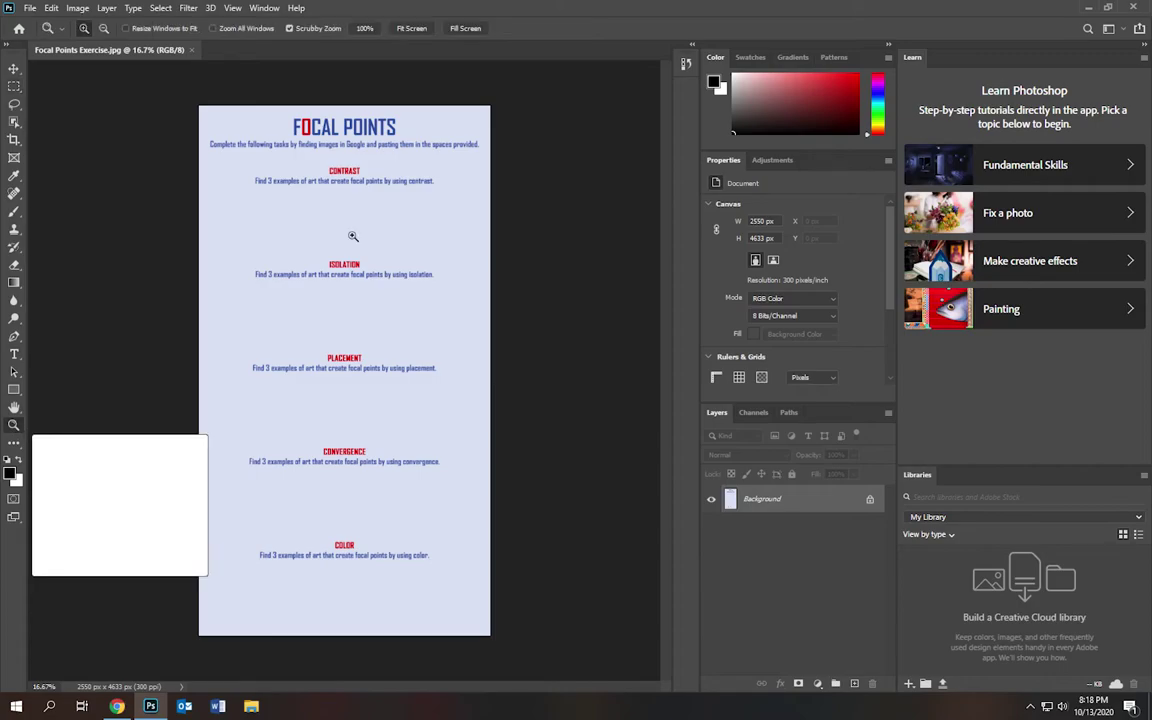
pyautogui.click(346, 224)
pyautogui.moveTo(346, 224); pyautogui.dragTo(374, 197)
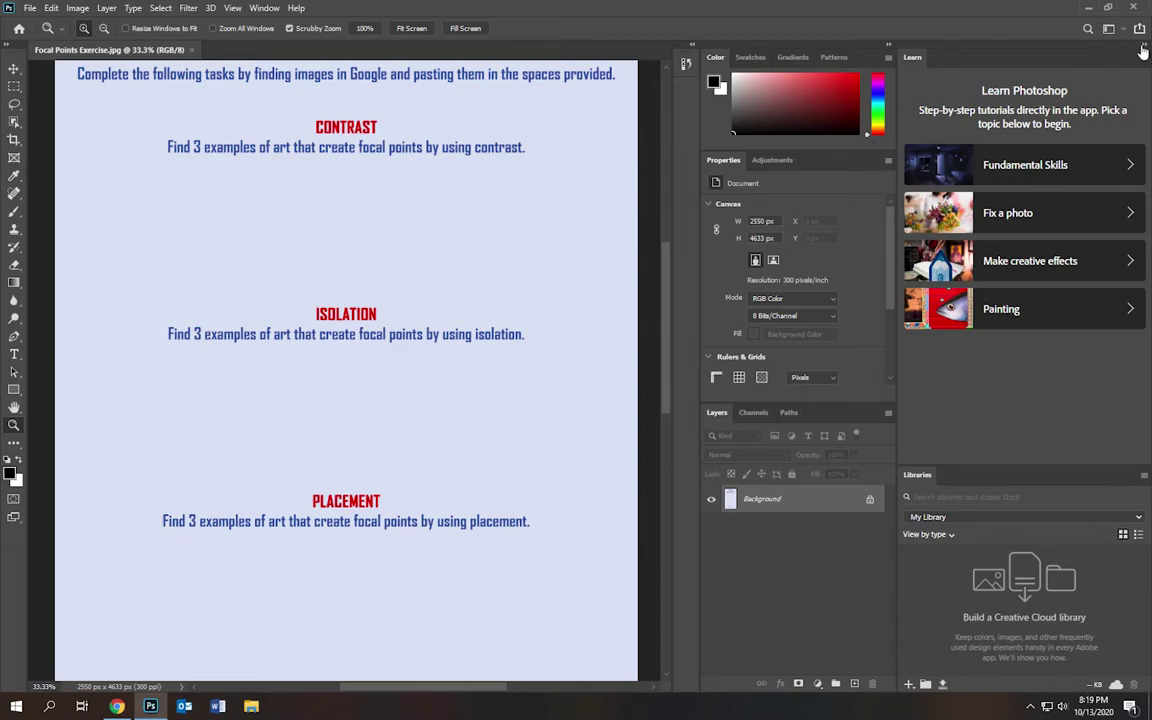
# Collapse the Learn and Libraries panel dock and scroll through the five worksheet sections
pyautogui.click(1142, 50)
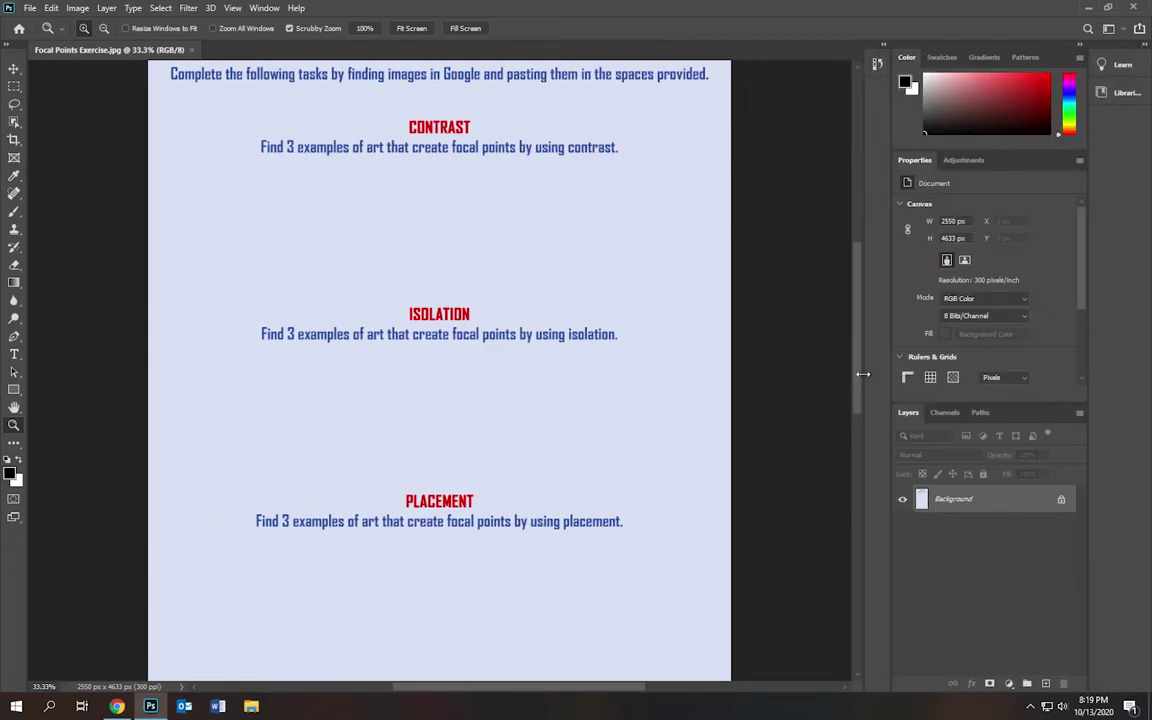
pyautogui.moveTo(859, 378); pyautogui.dragTo(861, 352)
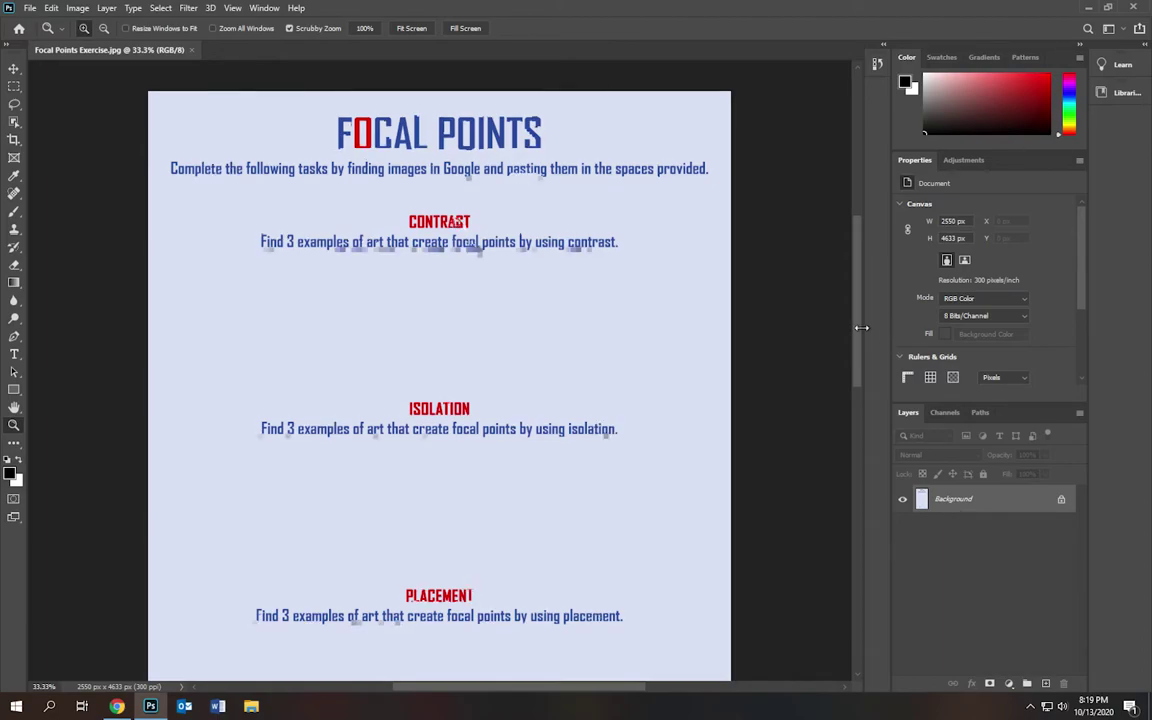
pyautogui.scroll(-2, 864, 380)
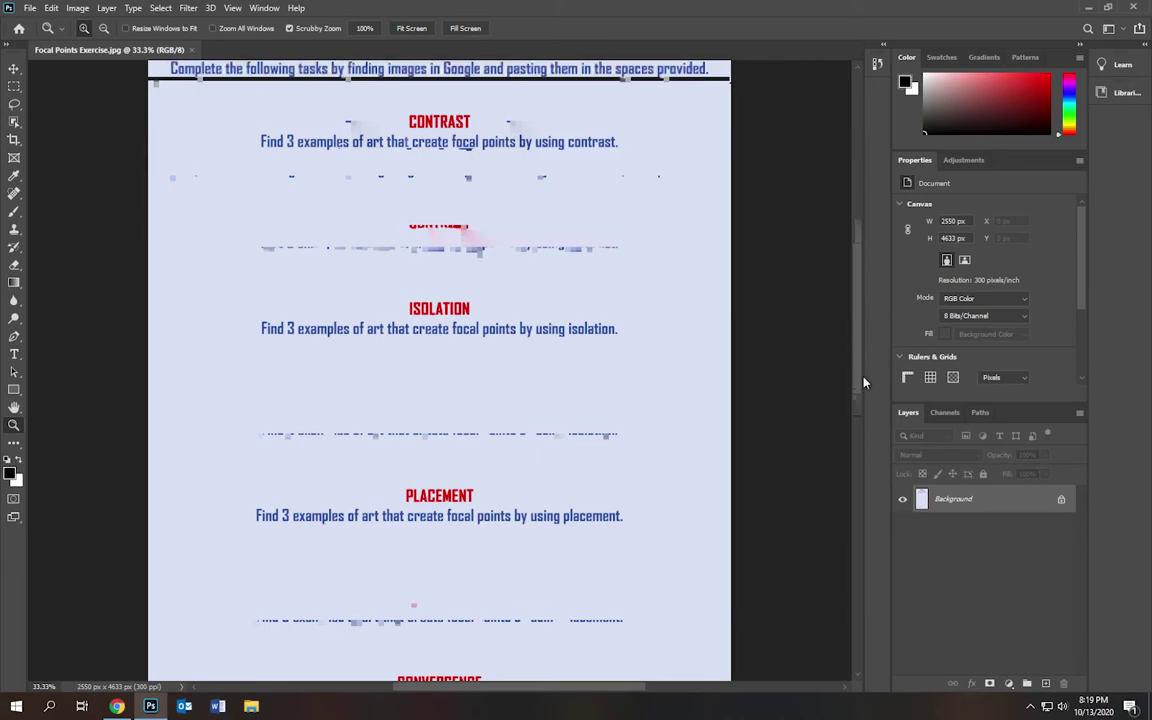
pyautogui.scroll(-1, 864, 380)
pyautogui.scroll(-6, 864, 467)
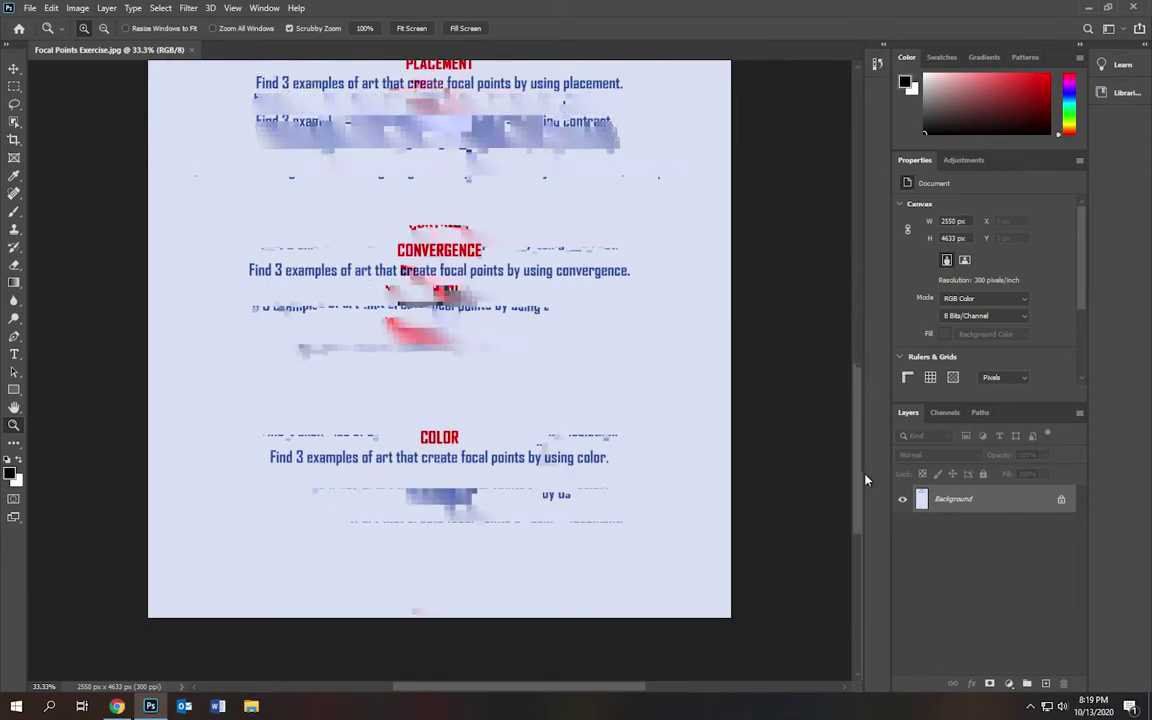
pyautogui.scroll(8, 864, 392)
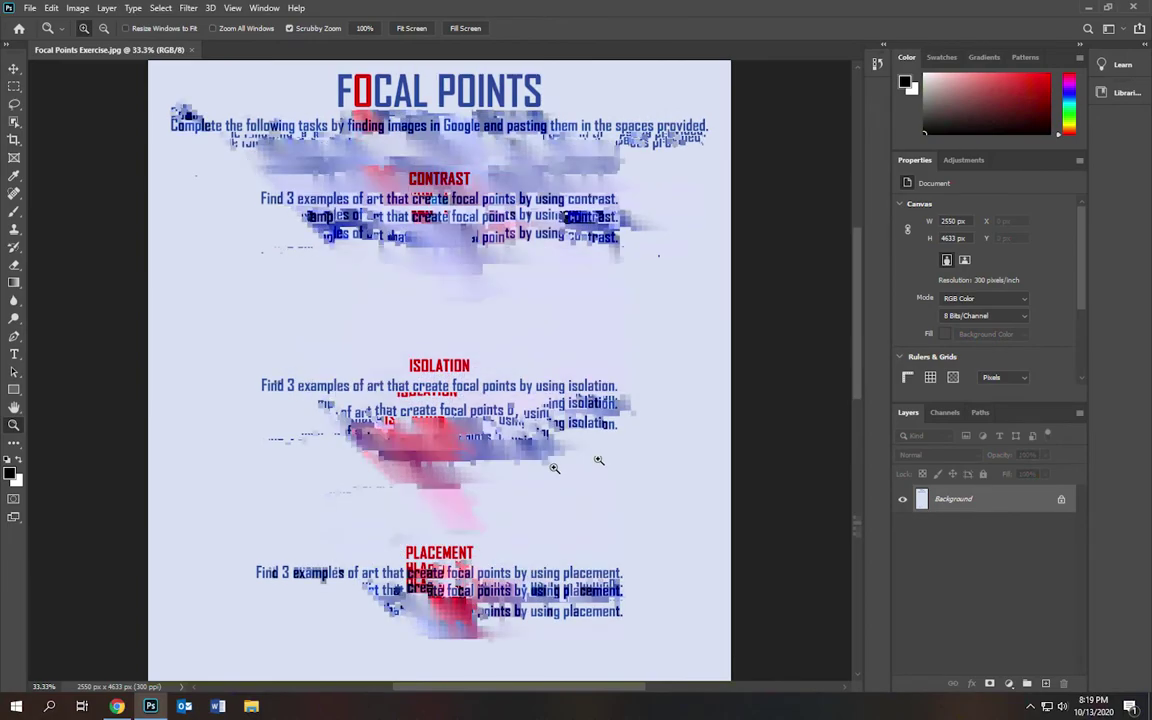
# Search Google Images for 'focal points contrast'
pyautogui.click(117, 706)
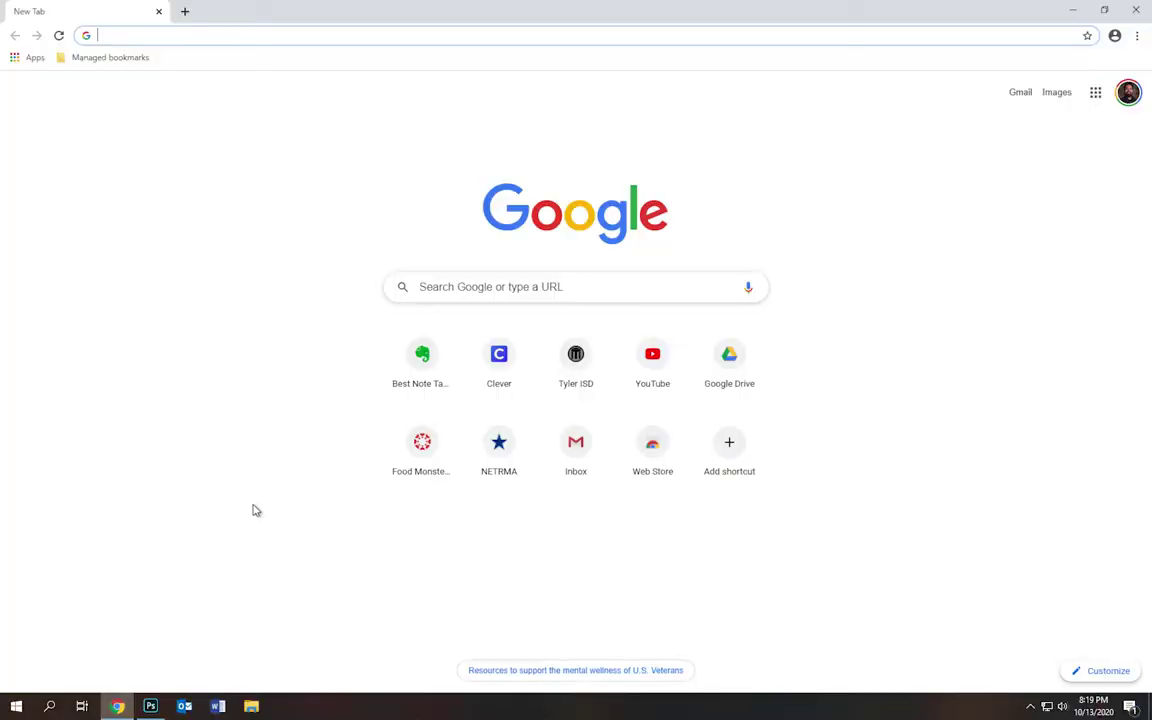
pyautogui.click(292, 37)
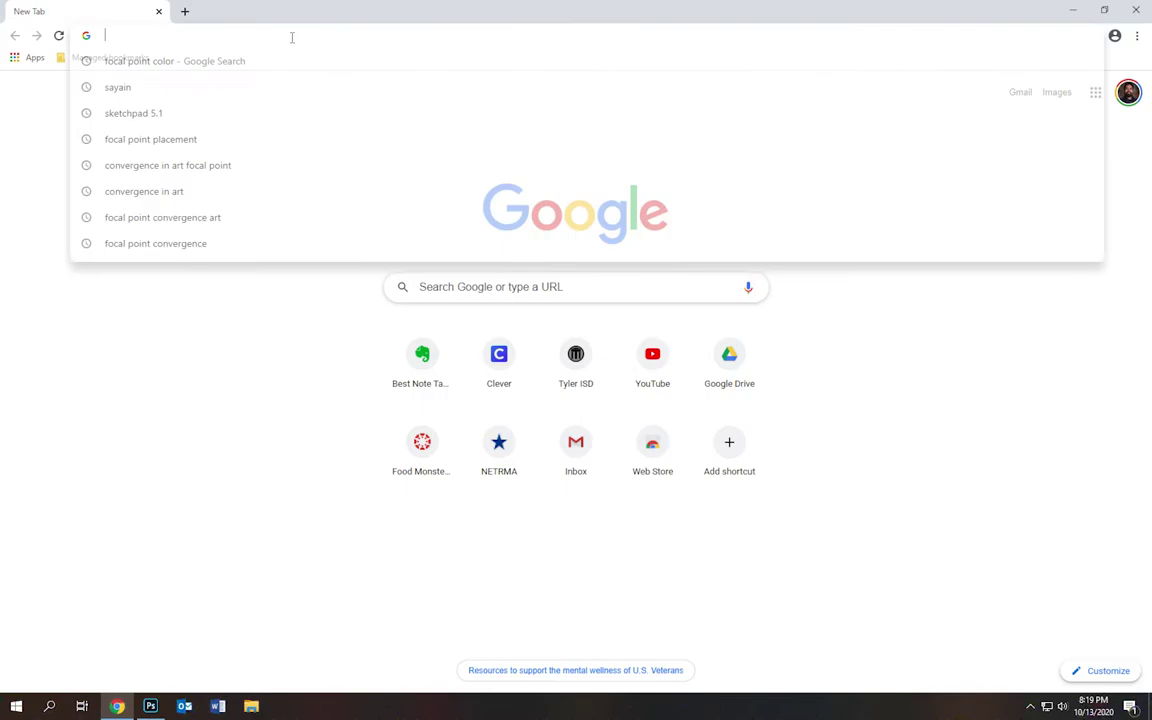
pyautogui.write('focal points')
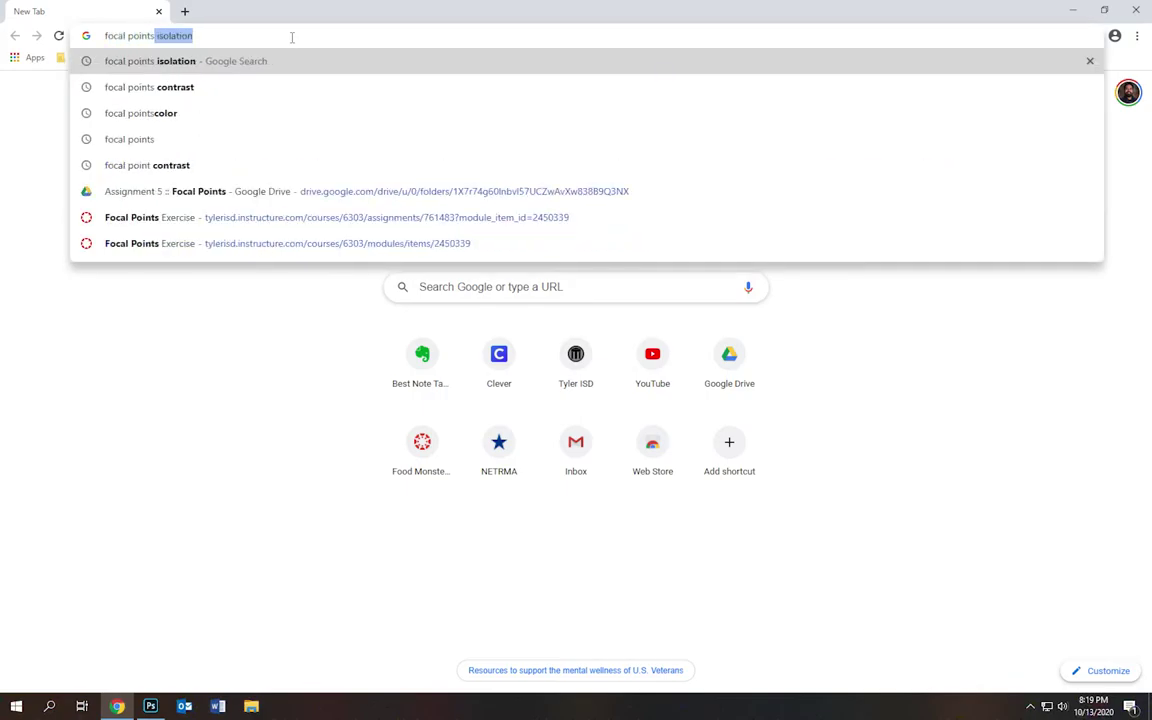
pyautogui.write(' contrast')
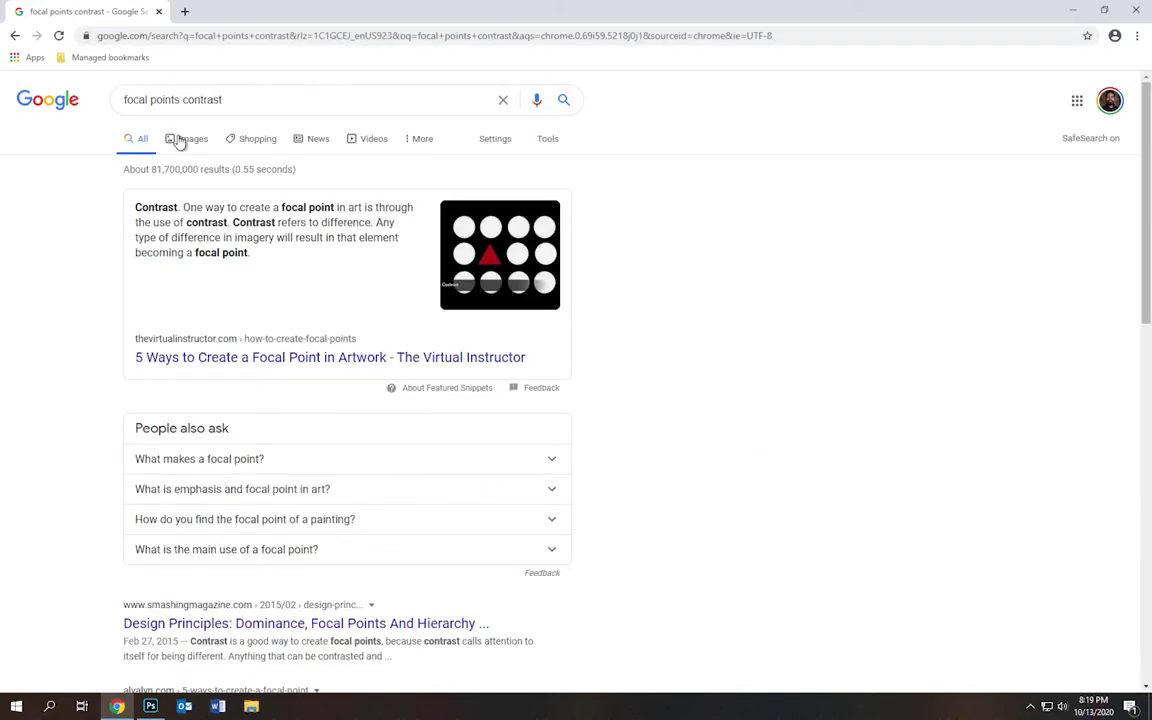
pyautogui.click(177, 140)
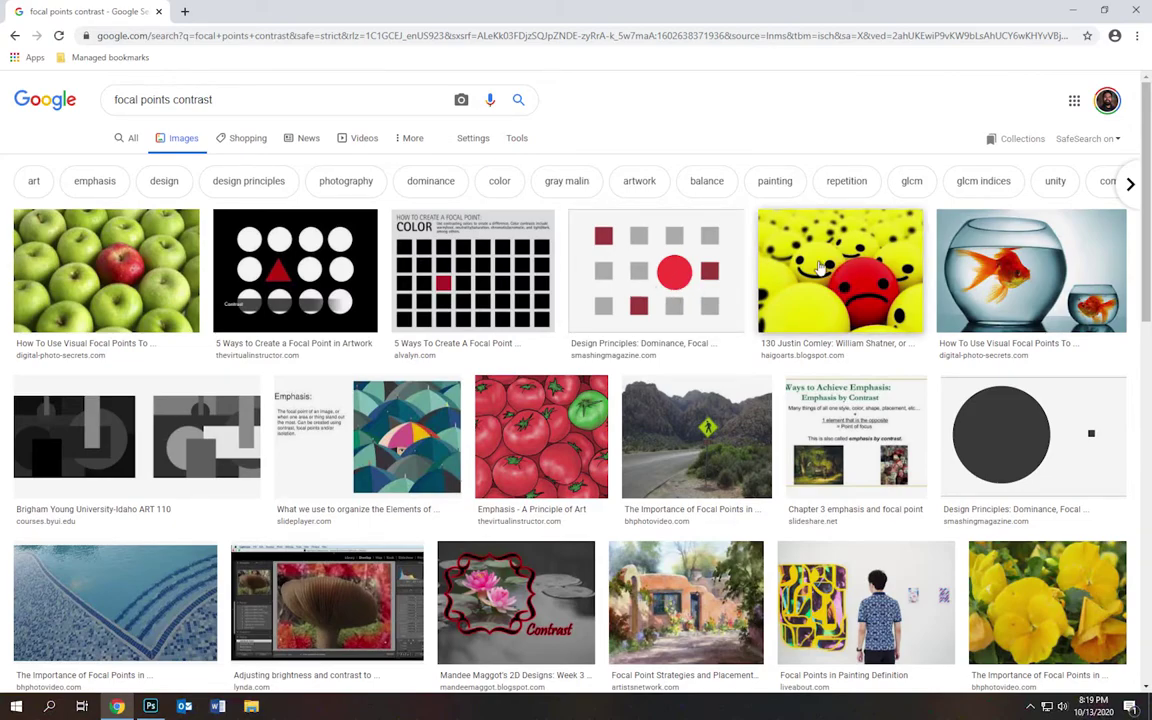
# Copy the image of green apples with one red apple
pyautogui.click(124, 261)
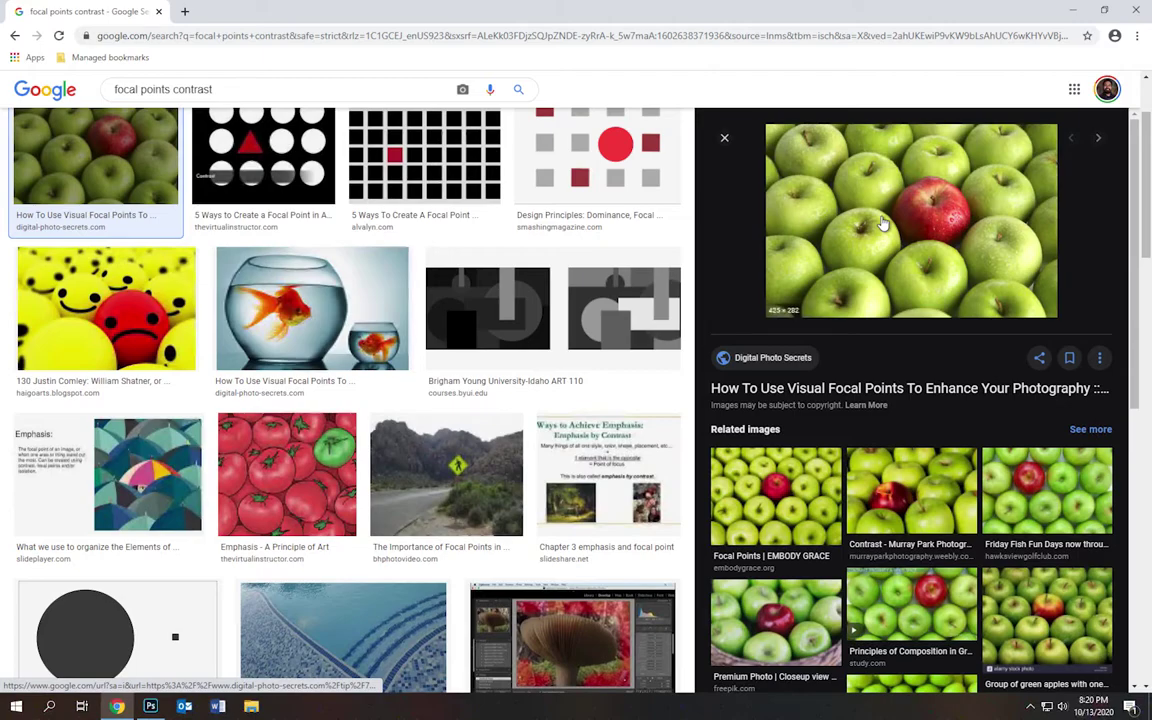
pyautogui.rightClick(883, 224)
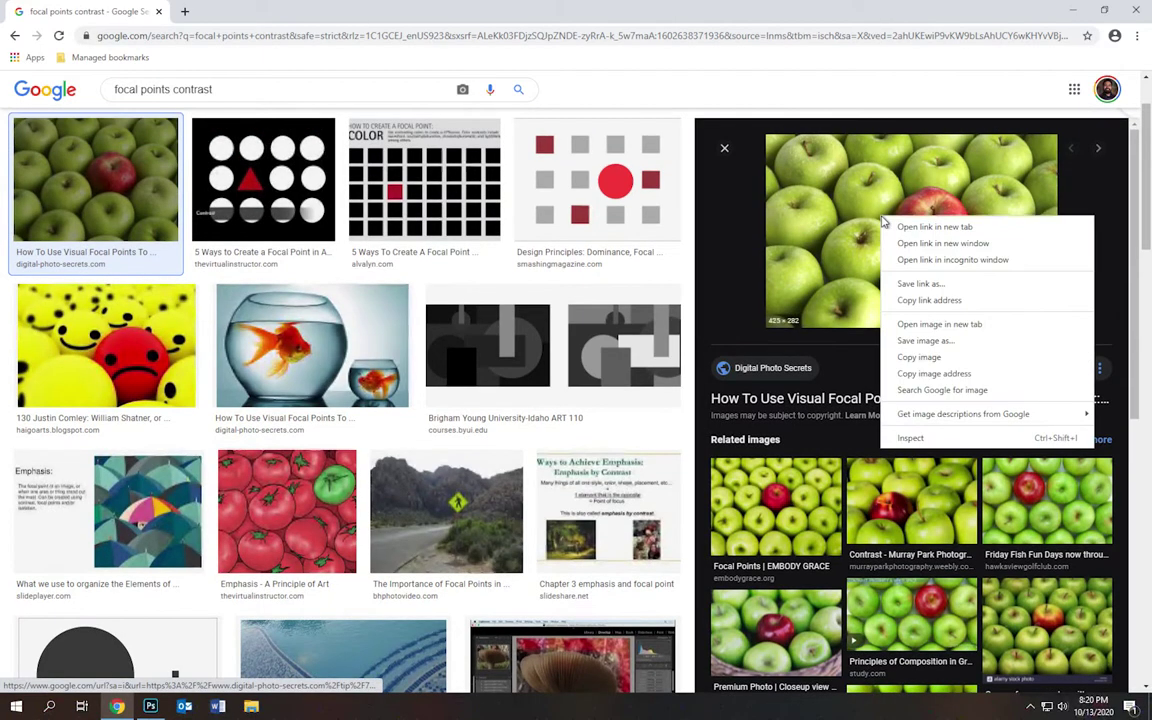
pyautogui.click(930, 358)
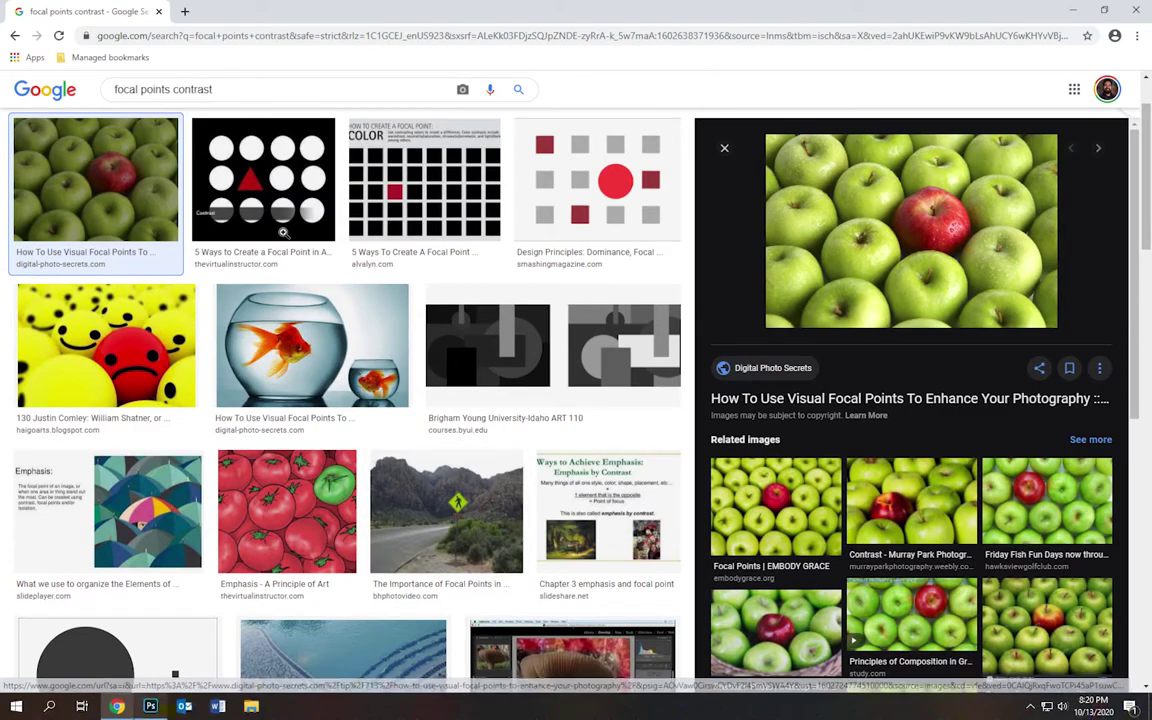
pyautogui.click(152, 707)
# Paste the apple picture as a new layer and move it under the CONTRAST instructions
pyautogui.click(51, 8)
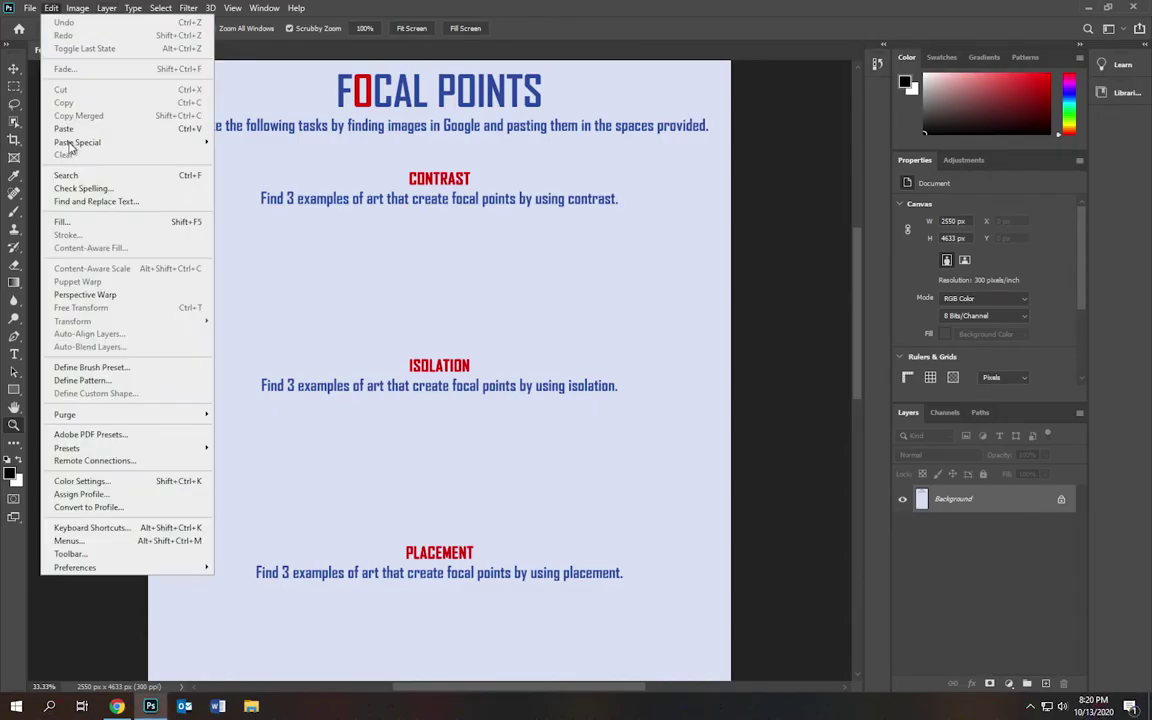
pyautogui.click(64, 128)
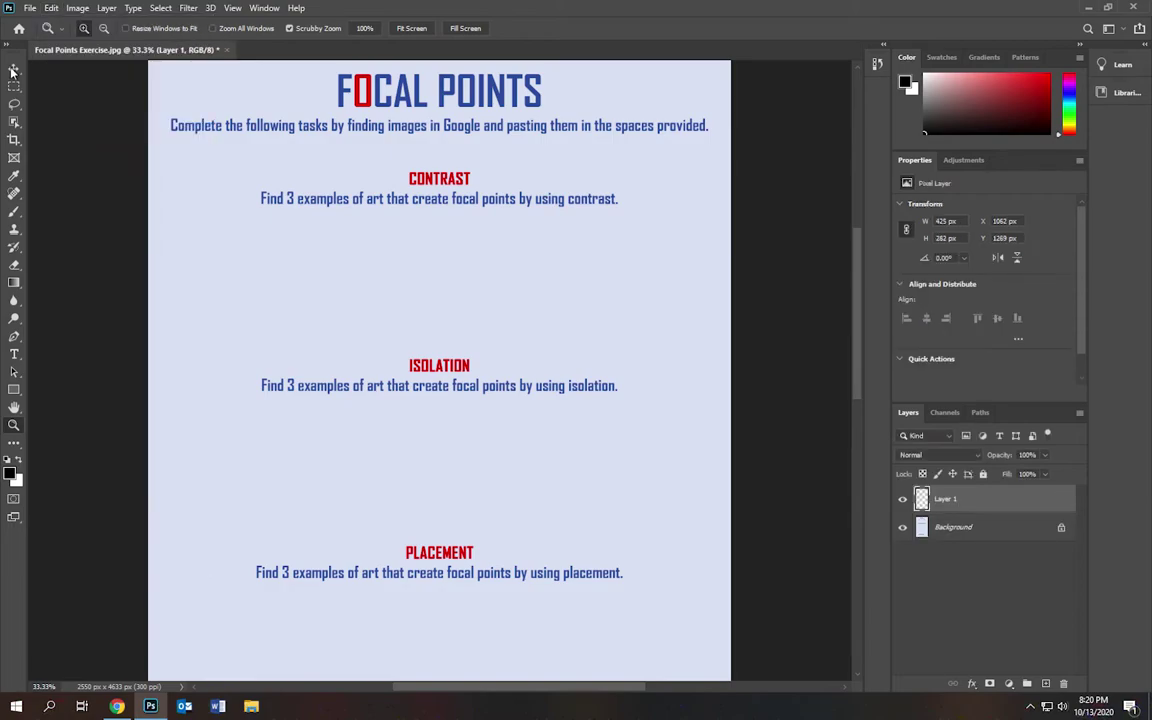
pyautogui.click(13, 70)
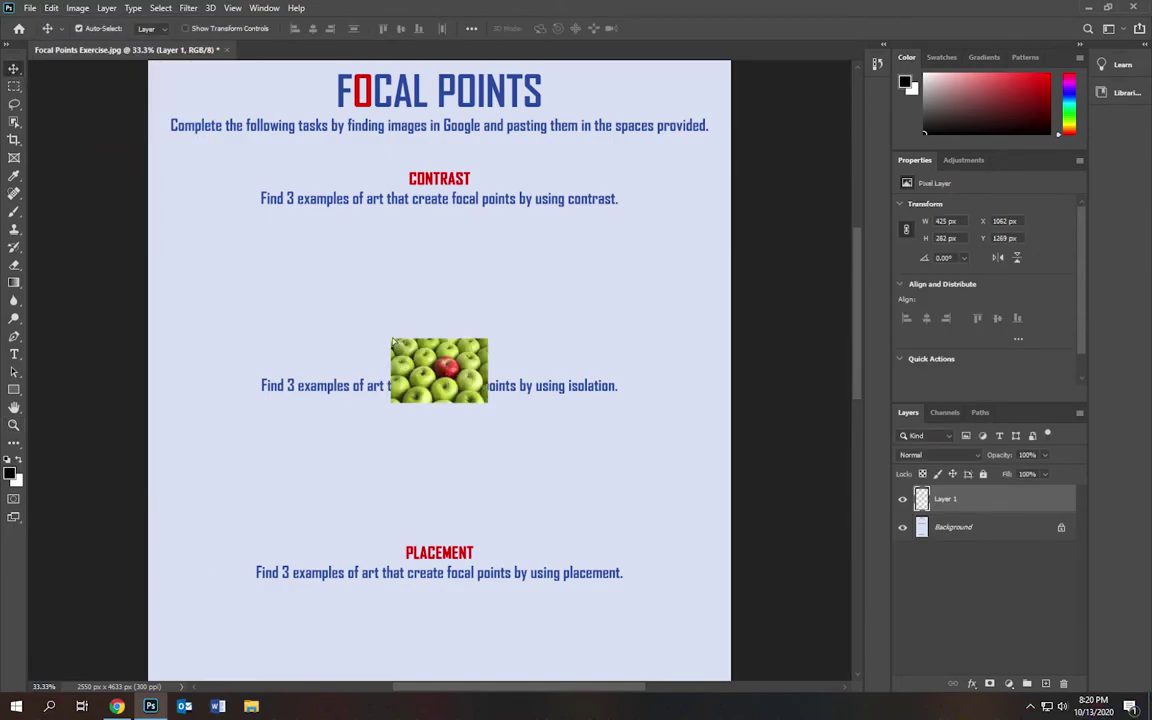
pyautogui.moveTo(401, 348); pyautogui.dragTo(330, 311)
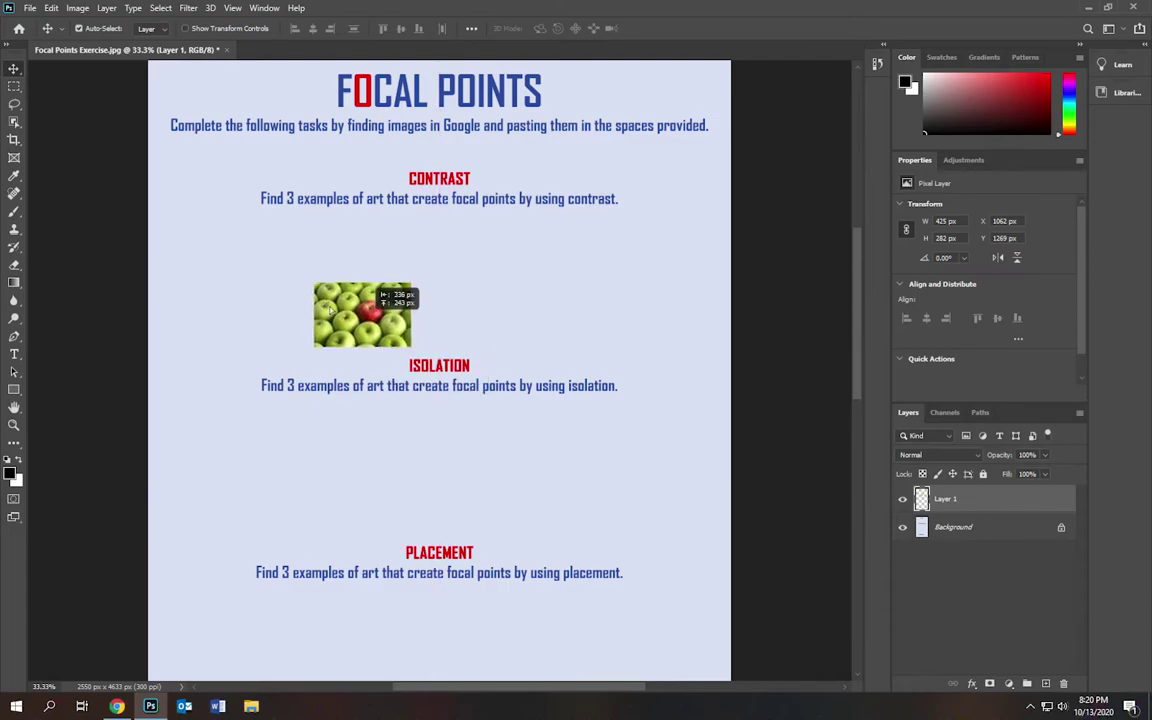
pyautogui.moveTo(266, 293); pyautogui.dragTo(213, 312)
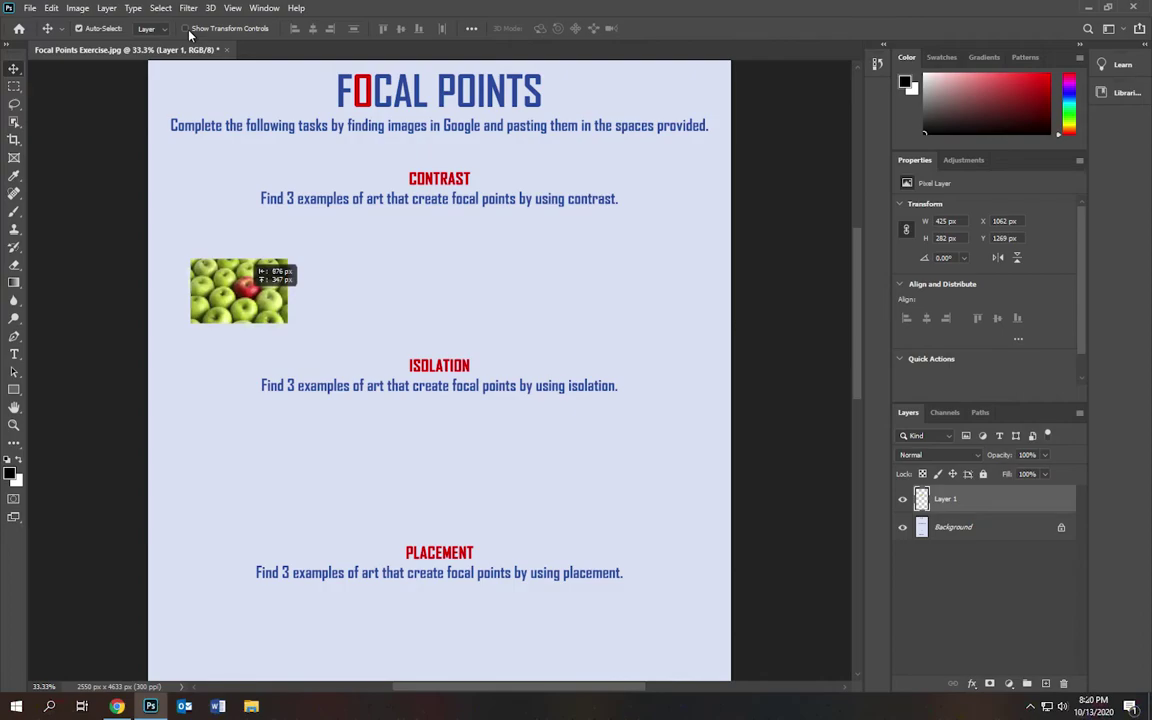
pyautogui.moveTo(189, 33); pyautogui.dragTo(186, 33)
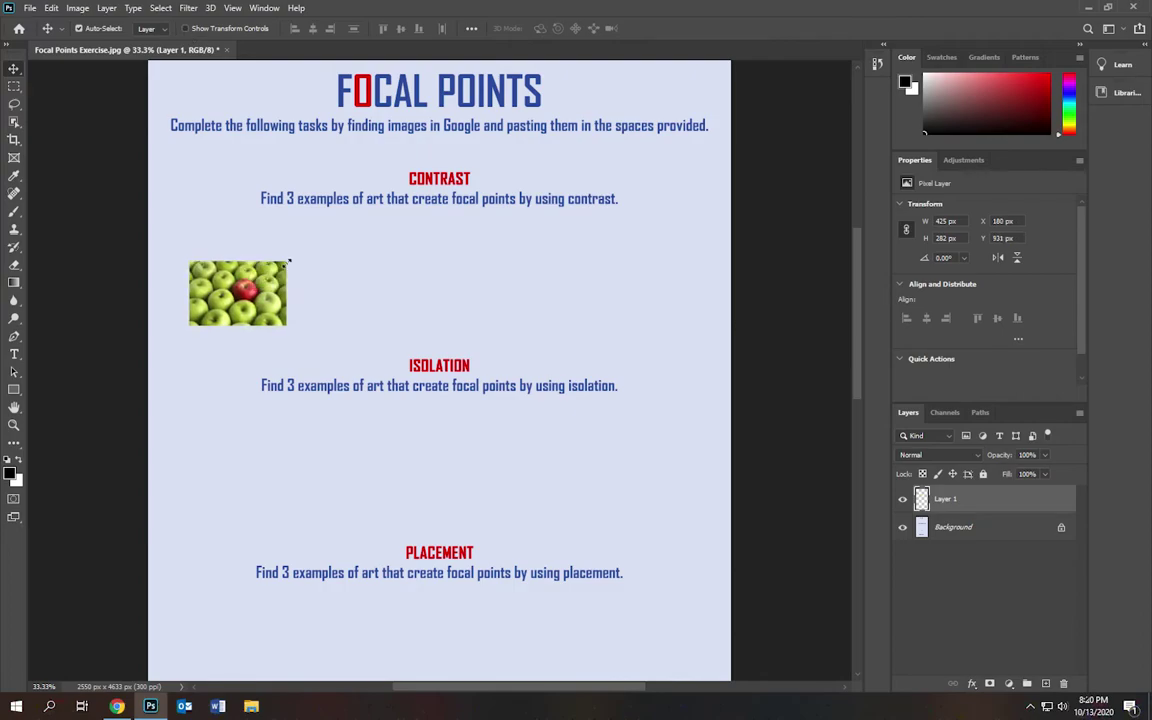
# Scale the apple picture up with Ctrl+T and commit the new size
pyautogui.hotkey('ctrl', 't')
pyautogui.moveTo(288, 261); pyautogui.dragTo(349, 226)
pyautogui.moveTo(289, 271); pyautogui.dragTo(269, 278)
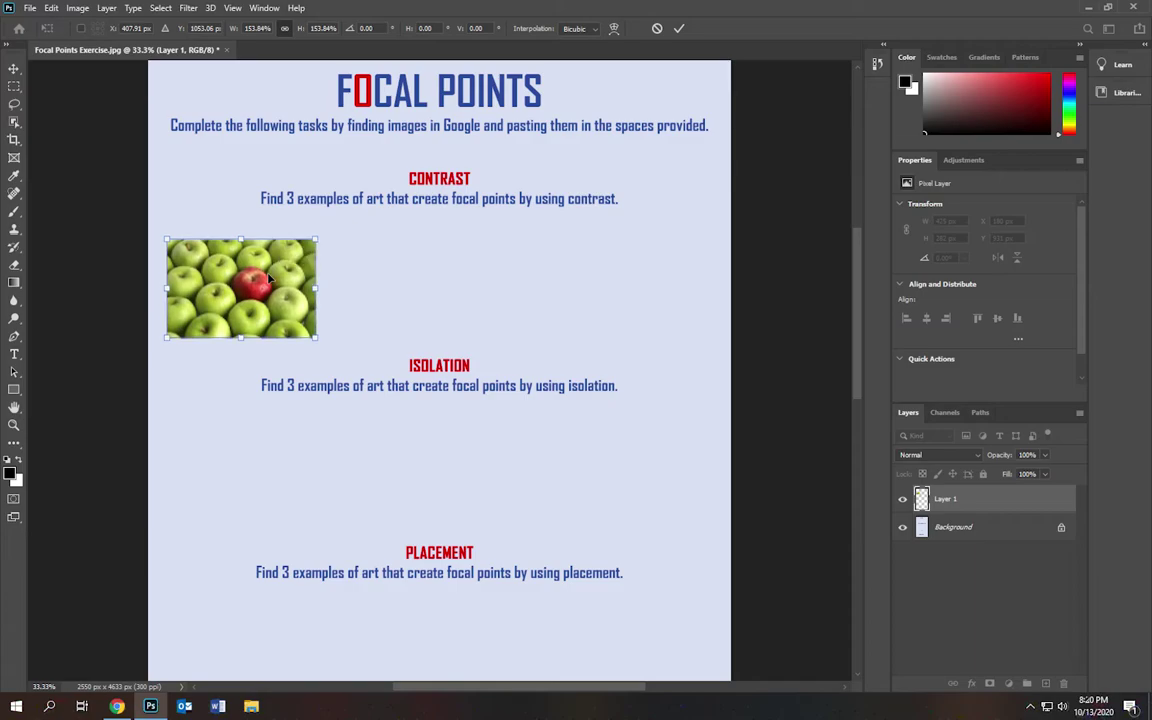
pyautogui.press('Return')
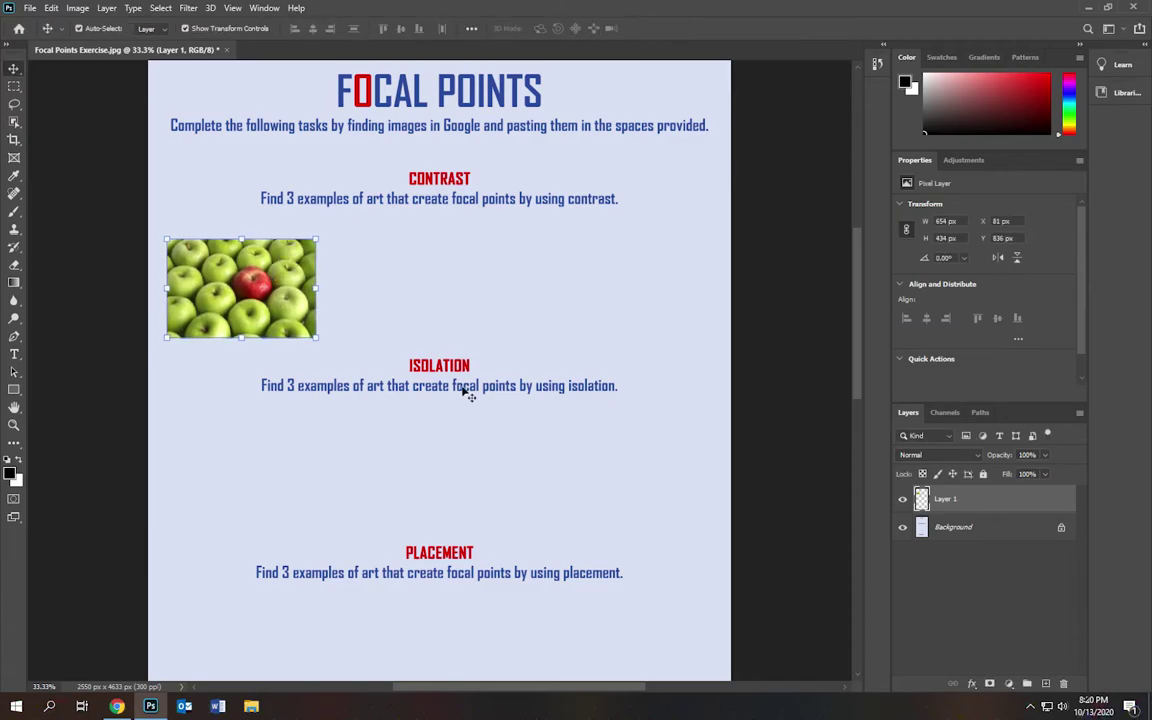
pyautogui.scroll(-3, 469, 393)
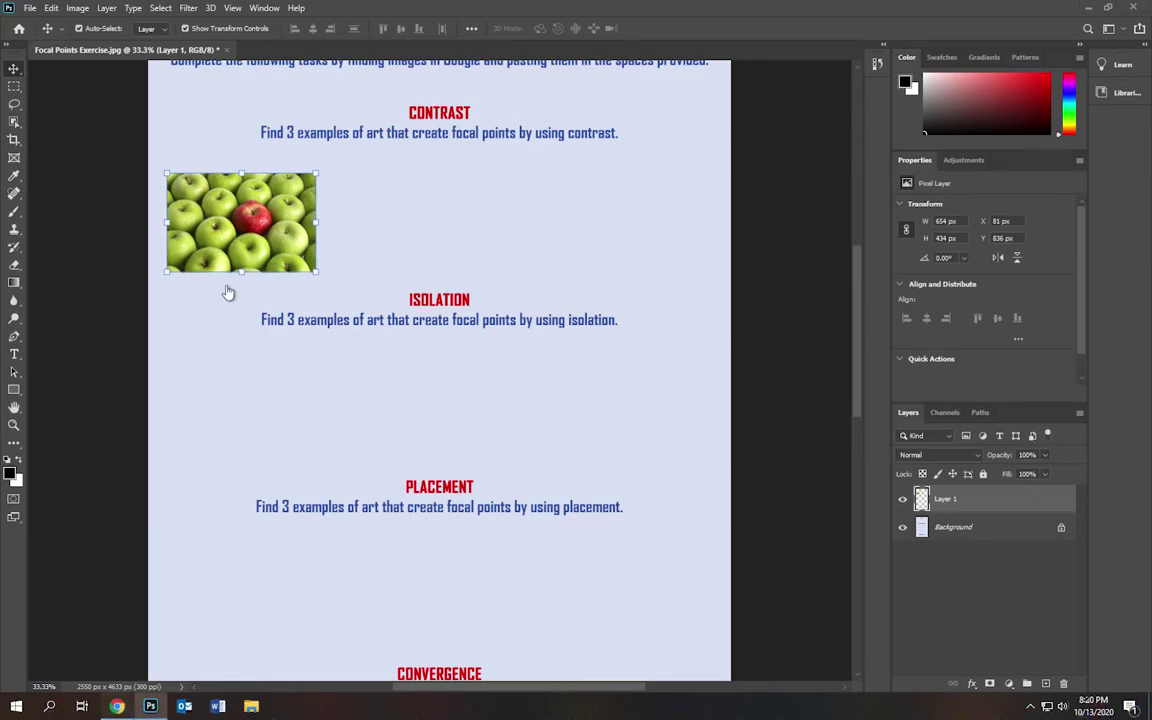
pyautogui.hotkey('alt', 'Tab')
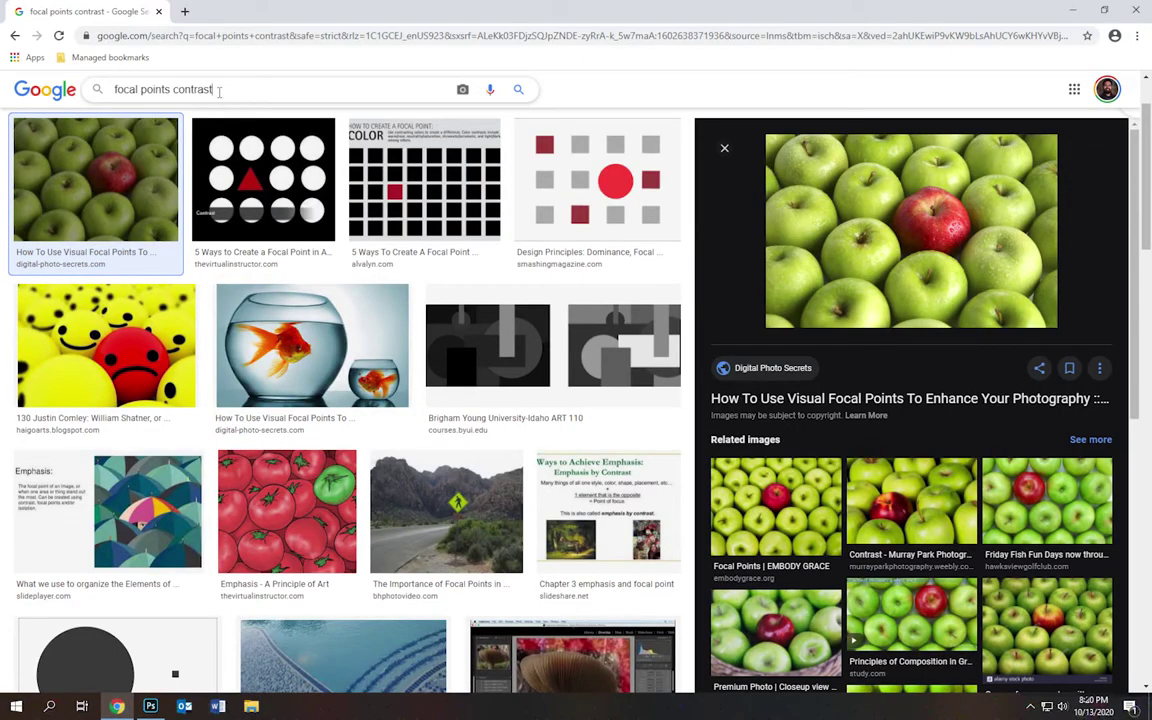
# Search Google Images for 'focal point isolation'
pyautogui.press('BackSpace')
pyautogui.press('BackSpace')
pyautogui.press('BackSpace')
pyautogui.press('BackSpace')
pyautogui.press('BackSpace')
pyautogui.press('BackSpace')
pyautogui.press('BackSpace')
pyautogui.press('BackSpace')
pyautogui.press('BackSpace')
pyautogui.press('BackSpace')
pyautogui.press('BackSpace')
pyautogui.press('BackSpace')
pyautogui.press('BackSpace')
pyautogui.press('BackSpace')
pyautogui.press('BackSpace')
pyautogui.press('BackSpace')
pyautogui.press('BackSpace')
pyautogui.press('BackSpace')
pyautogui.press('BackSpace')
pyautogui.press('BackSpace')
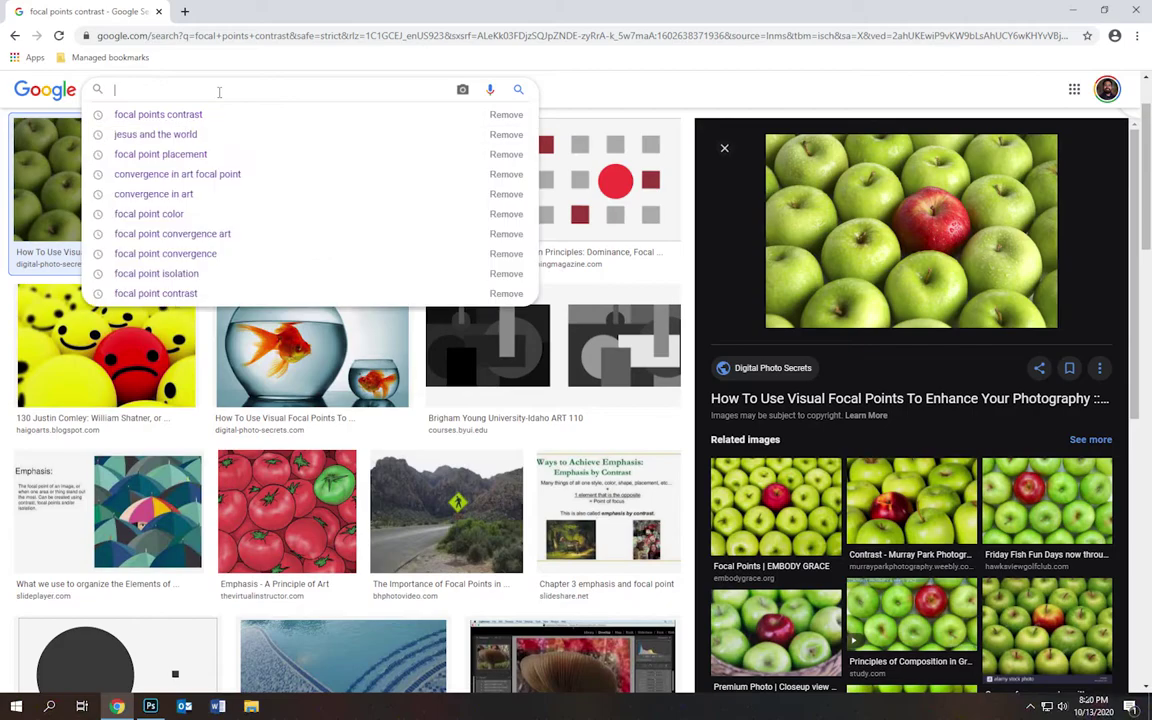
pyautogui.write('focal po')
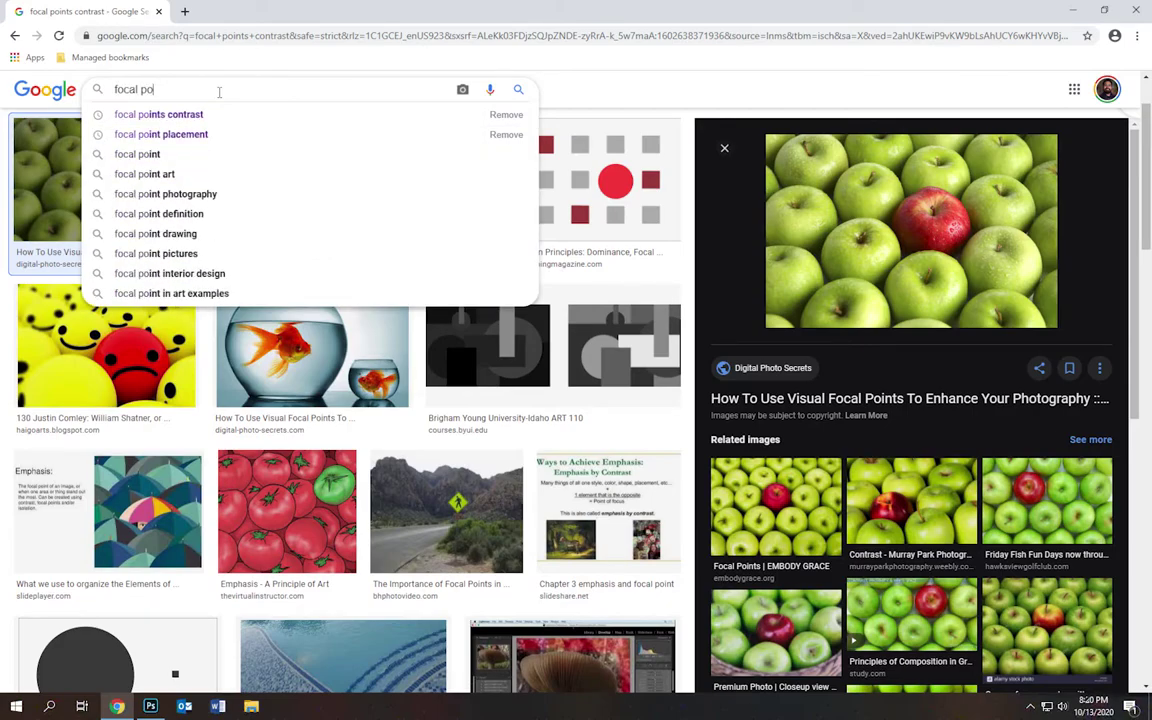
pyautogui.write('ints is')
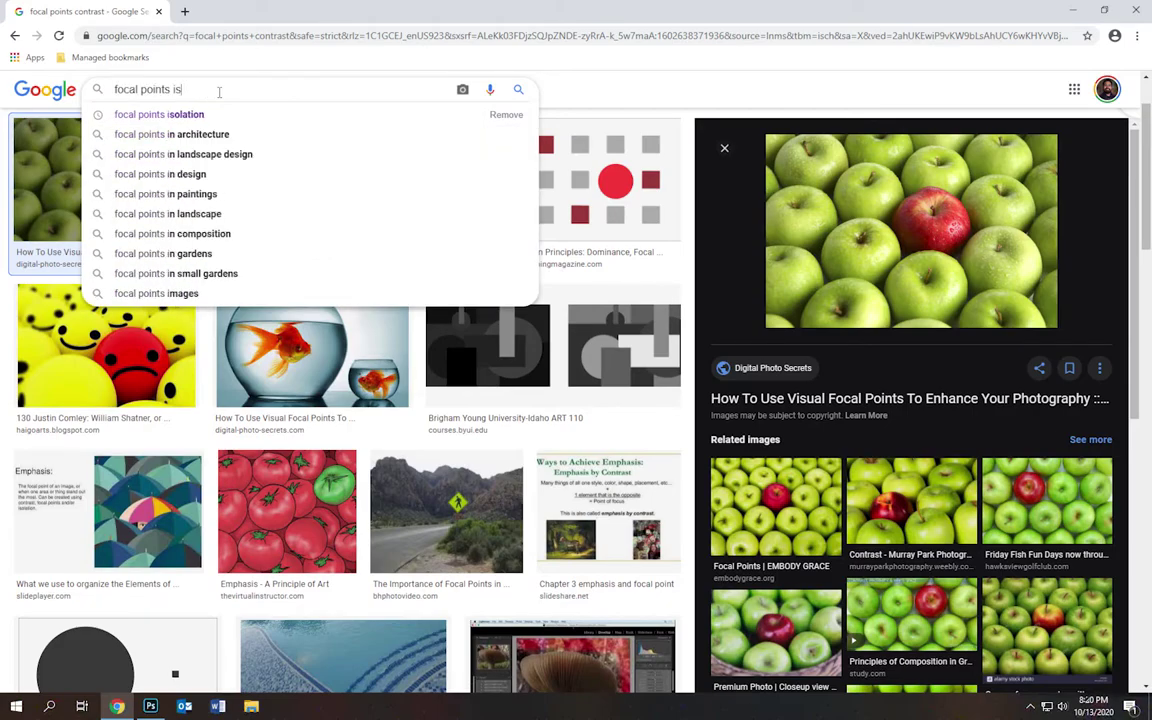
pyautogui.write('olation')
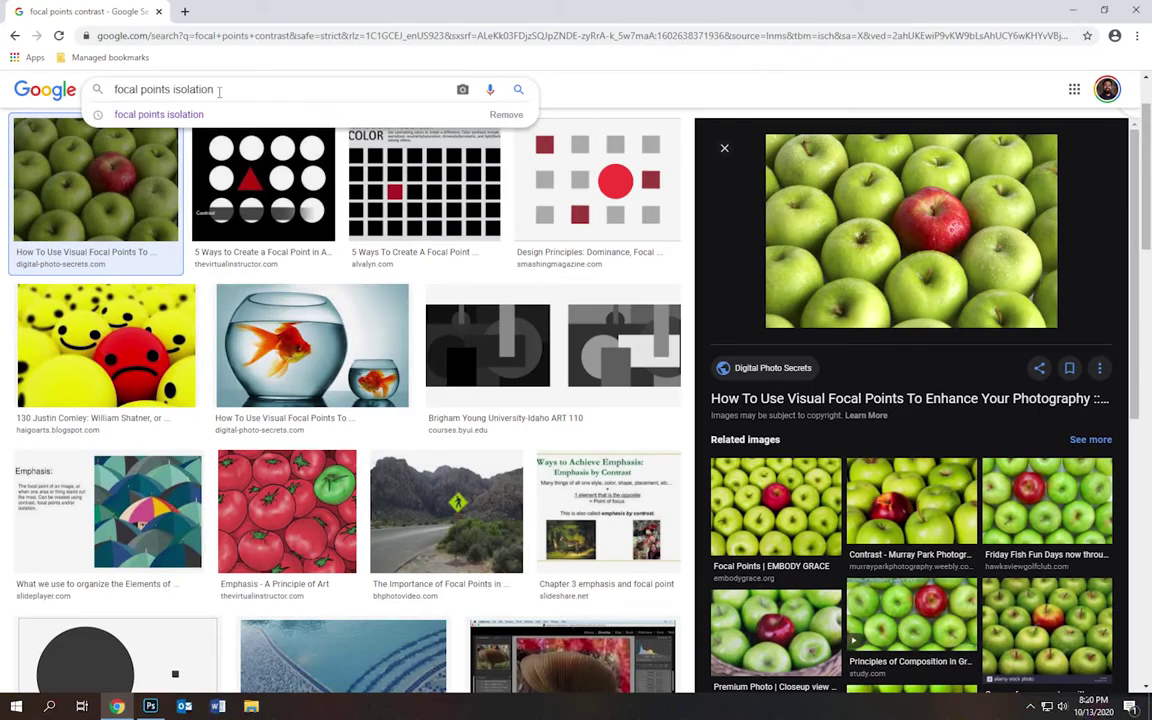
pyautogui.press('Return')
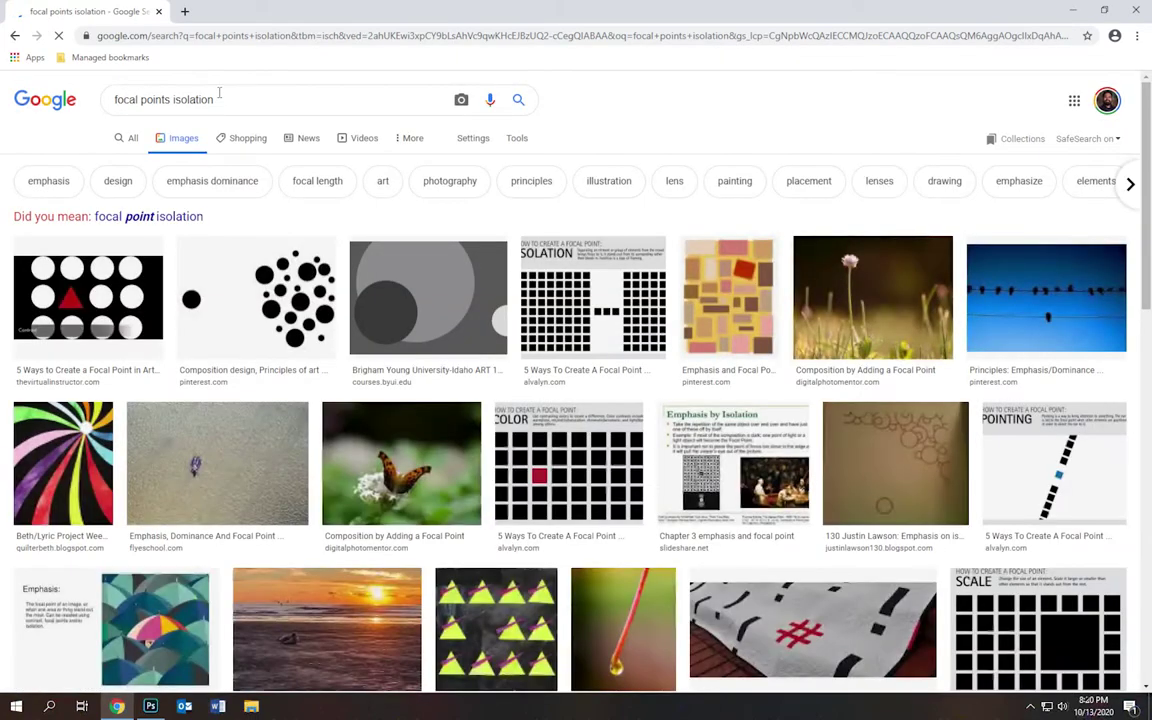
pyautogui.click(140, 217)
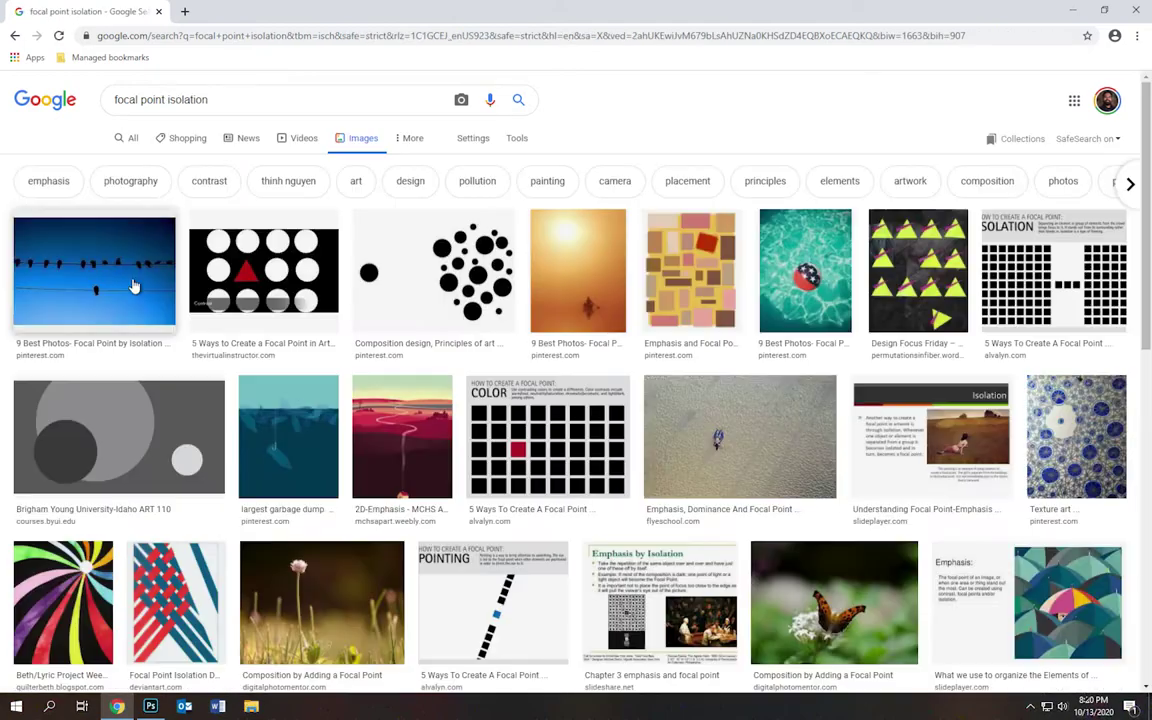
# Copy the black-dots composition image with a lone dot beside a cluster
pyautogui.click(130, 280)
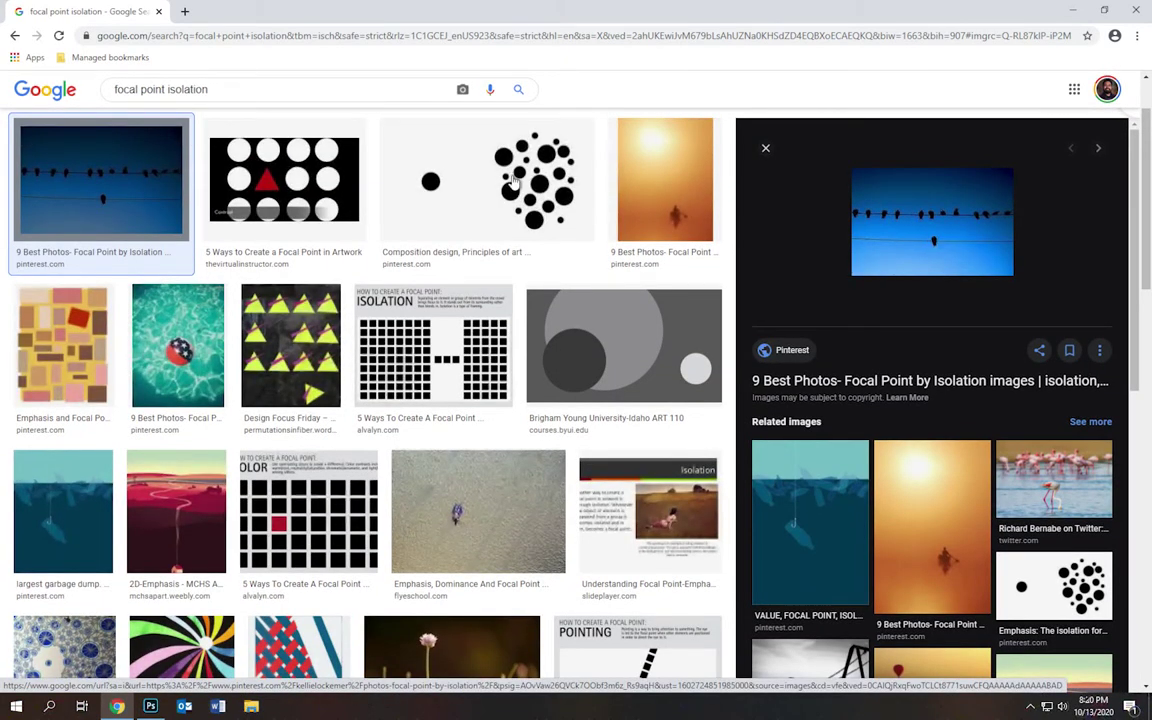
pyautogui.click(512, 180)
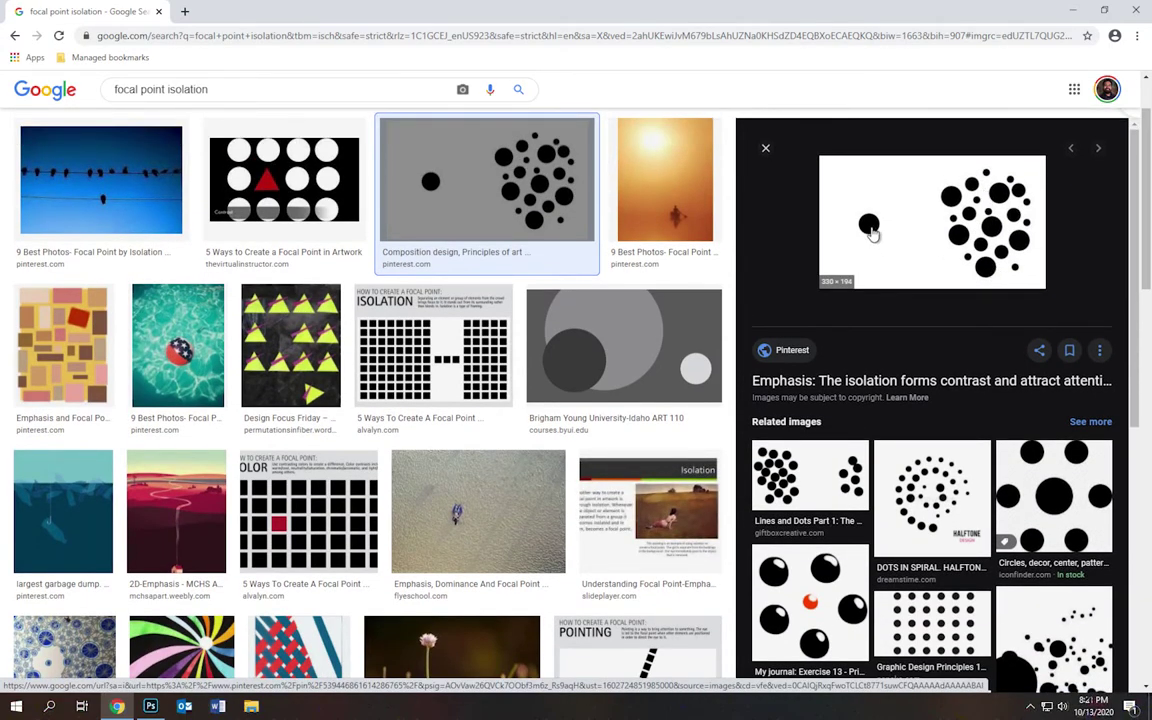
pyautogui.click(693, 202)
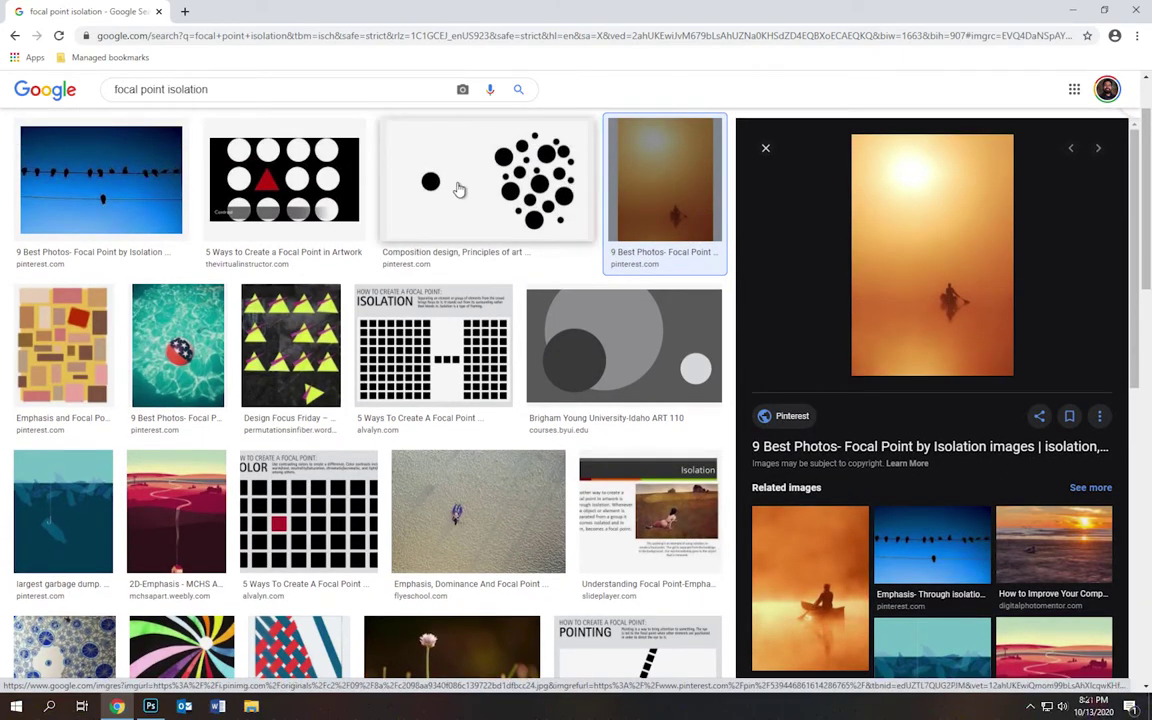
pyautogui.click(459, 190)
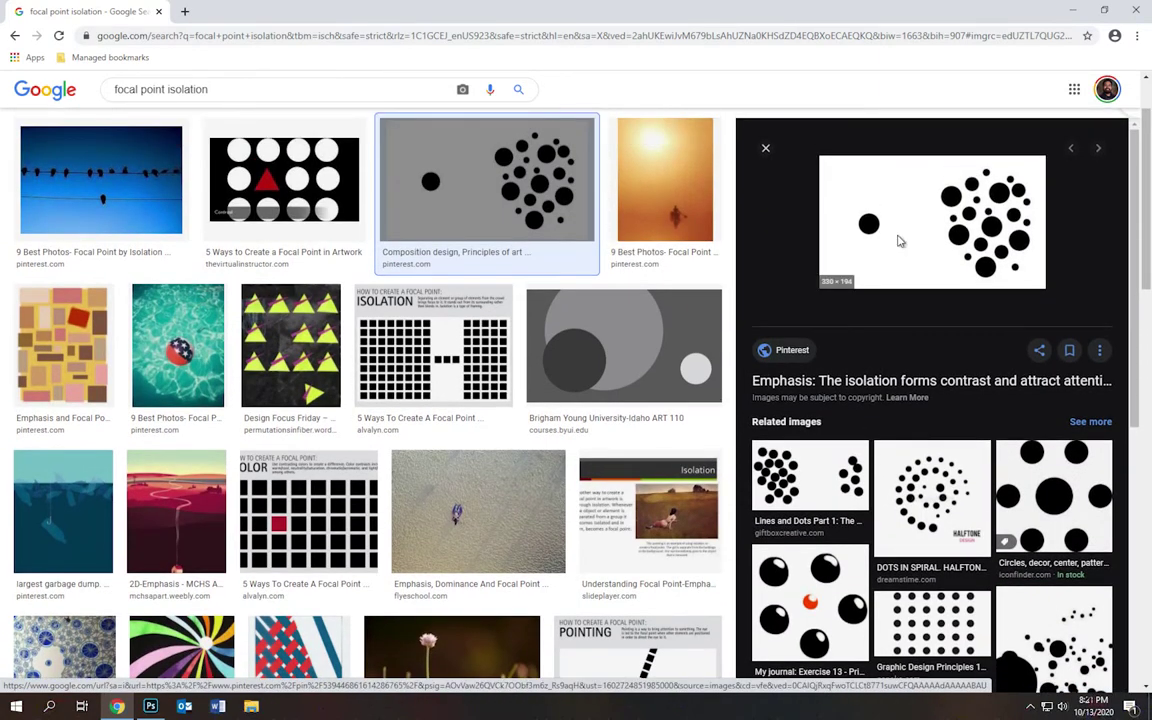
pyautogui.rightClick(898, 242)
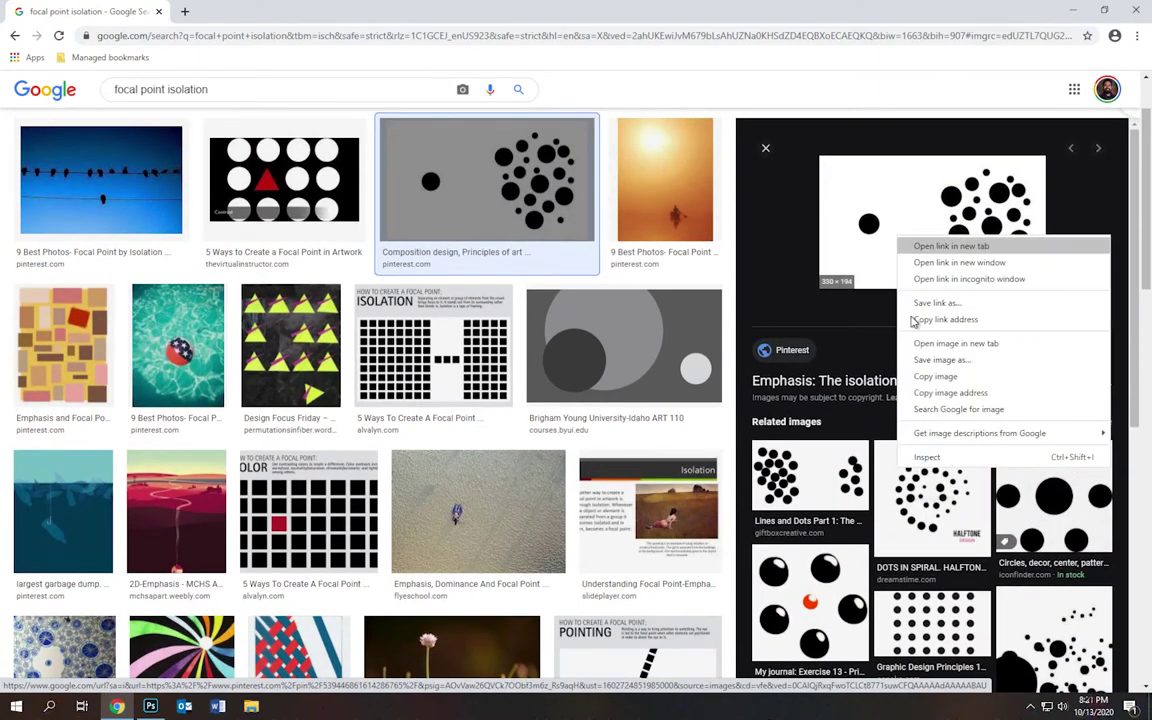
pyautogui.click(925, 377)
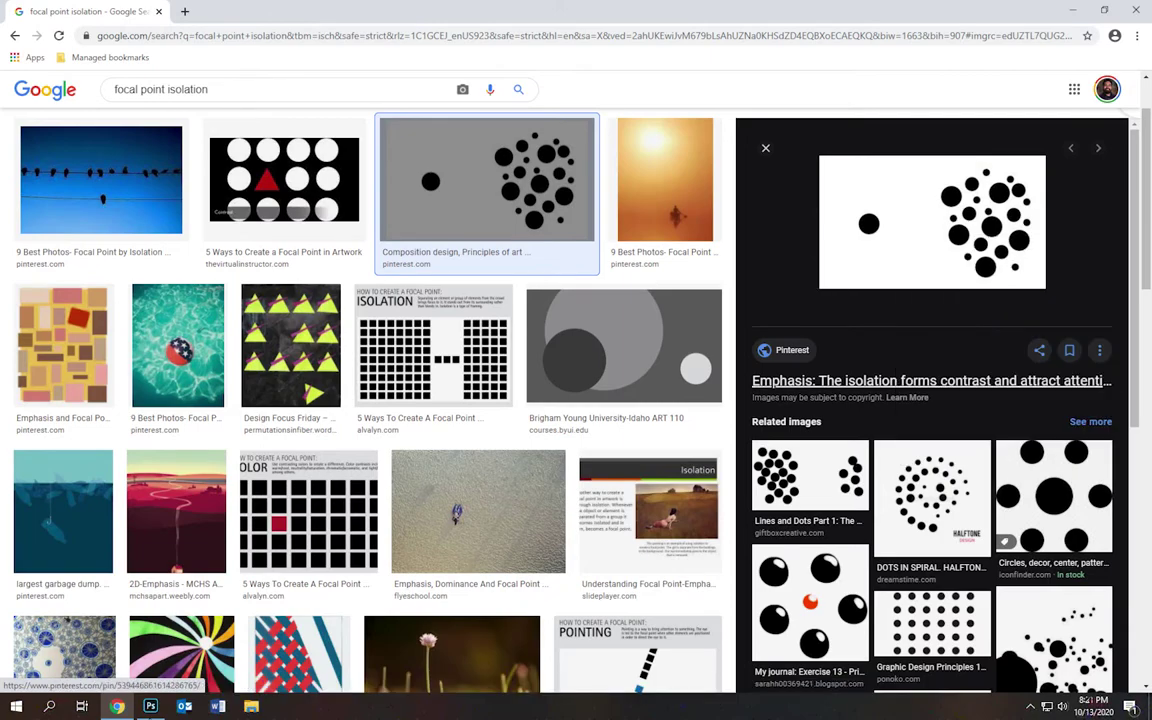
pyautogui.click(148, 710)
# Paste the black-dots image as Layer 2 and move it under ISOLATION
pyautogui.click(50, 8)
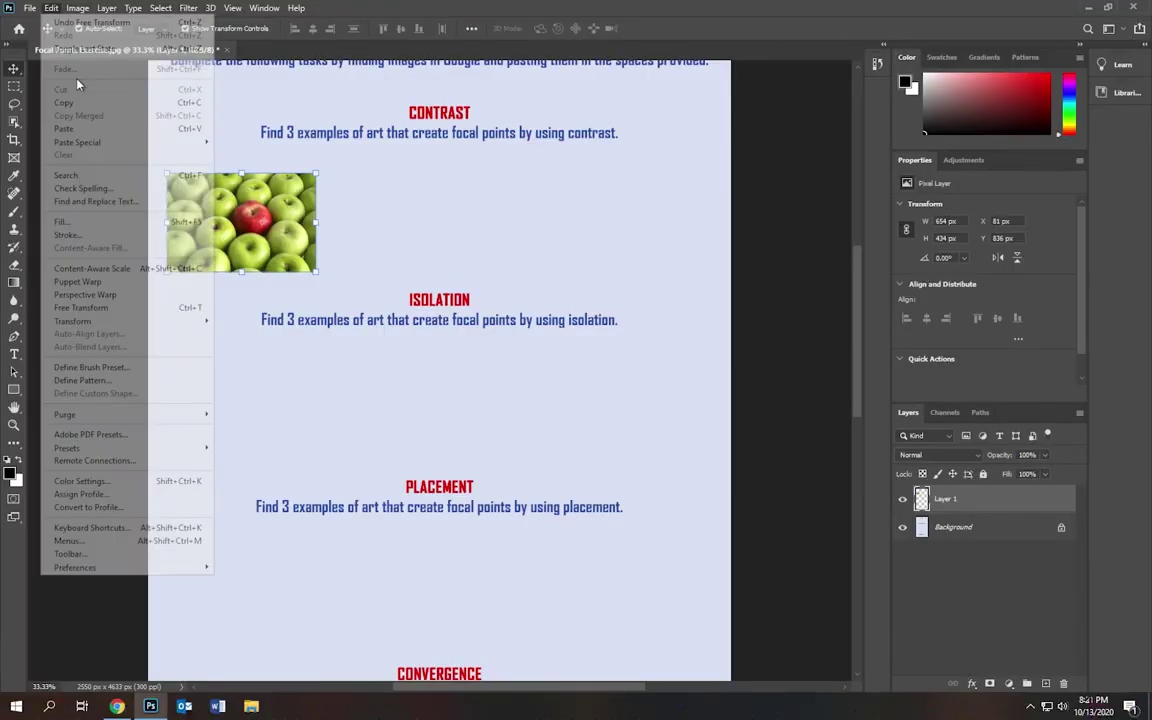
pyautogui.click(70, 129)
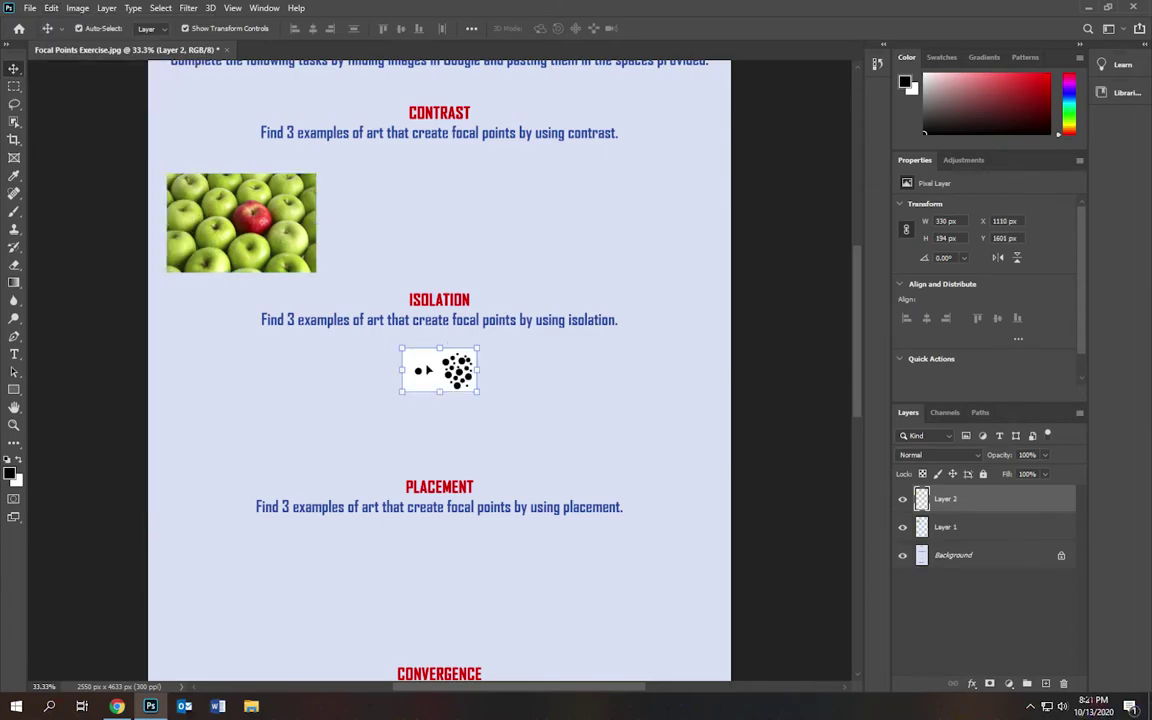
pyautogui.moveTo(419, 373); pyautogui.dragTo(224, 438)
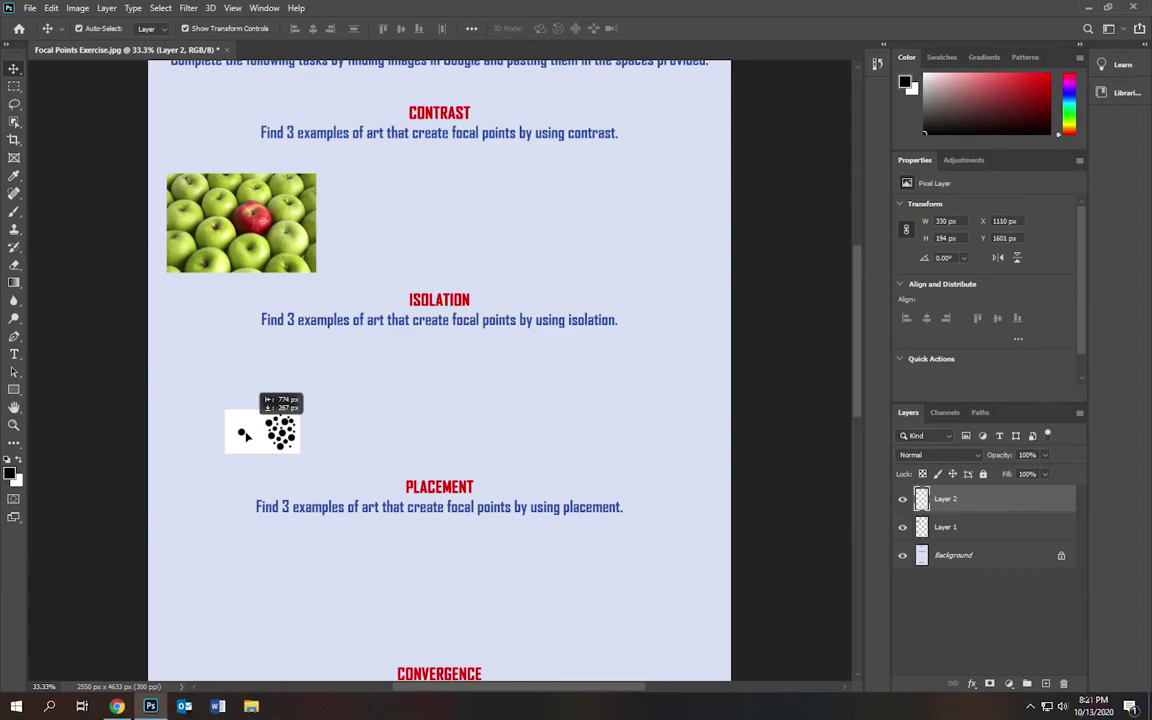
# Enlarge the dots image to fill the section and align it with the apples picture
pyautogui.hotkey('ctrl', 't')
pyautogui.moveTo(300, 410); pyautogui.dragTo(362, 364)
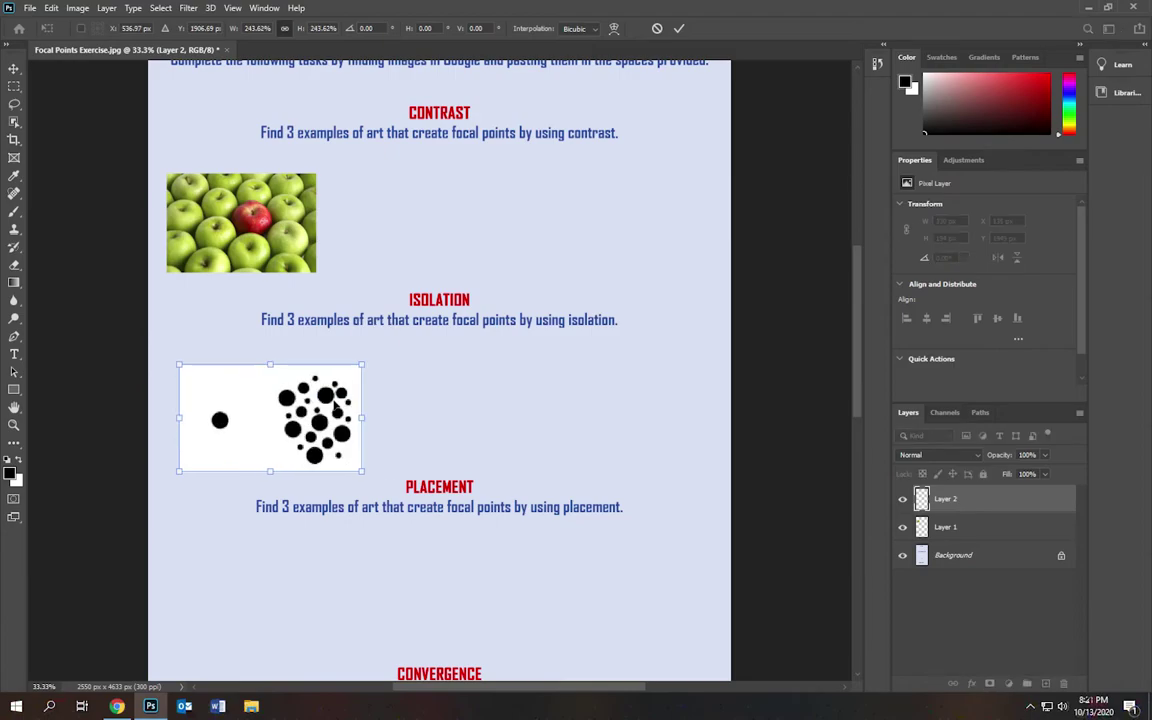
pyautogui.press('Return')
pyautogui.moveTo(335, 407); pyautogui.dragTo(323, 407)
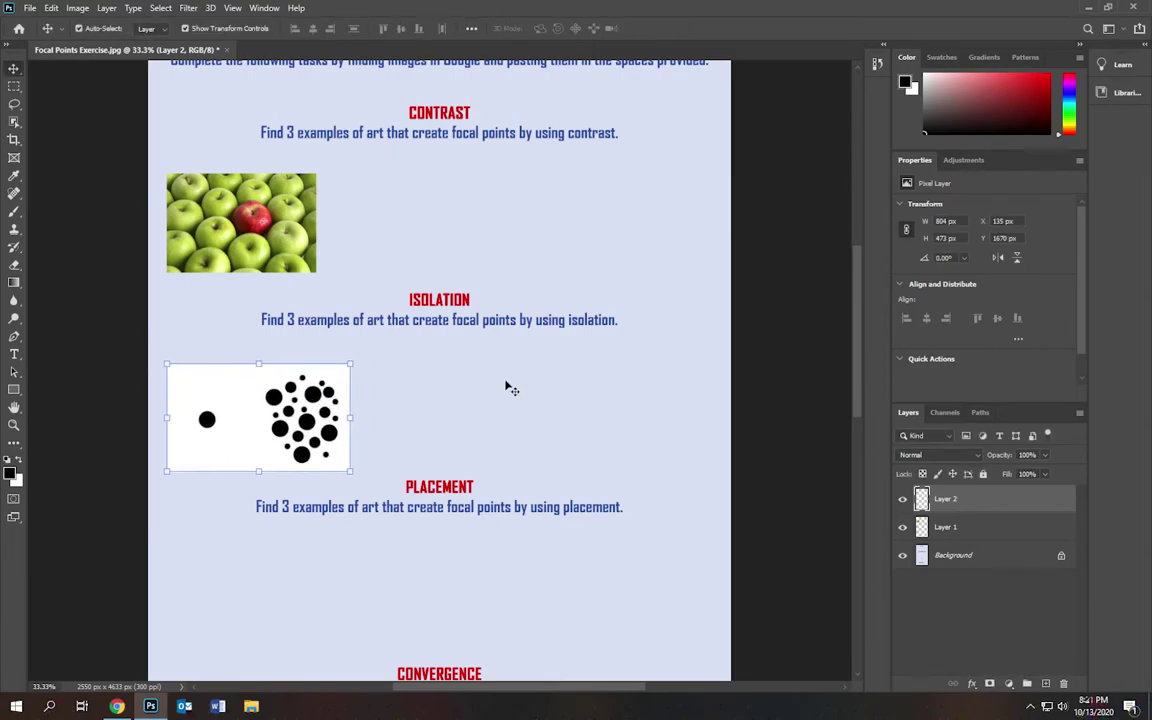
pyautogui.click(400, 232)
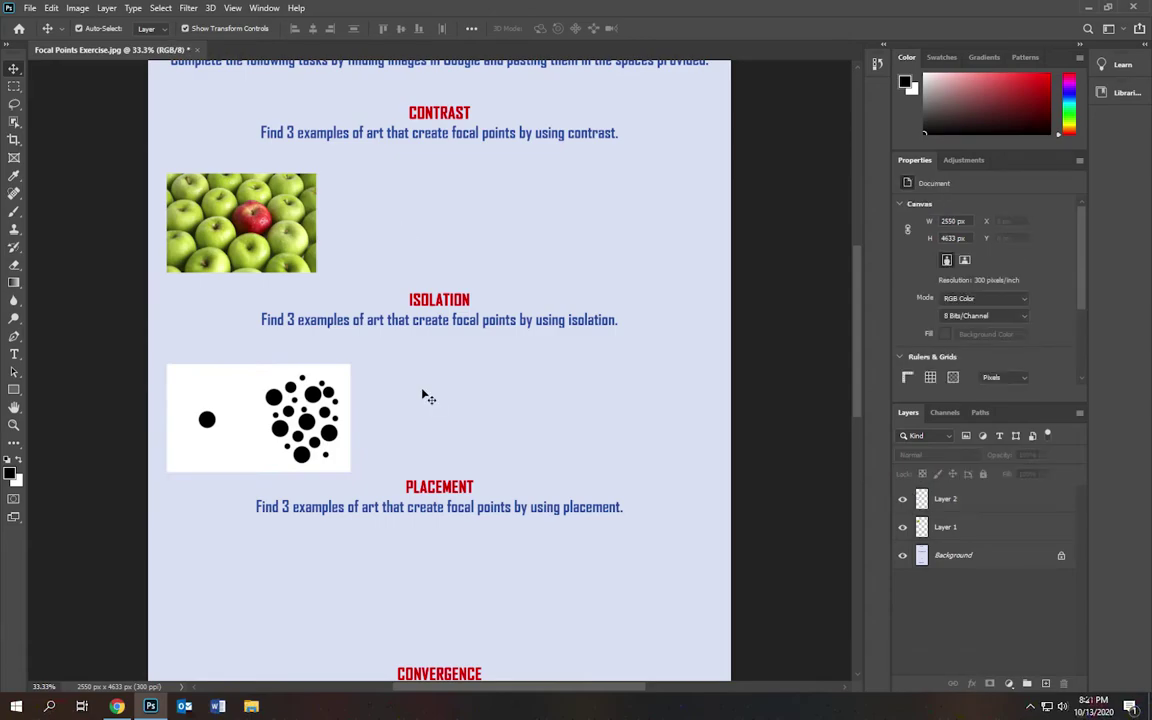
pyautogui.scroll(-3, 423, 394)
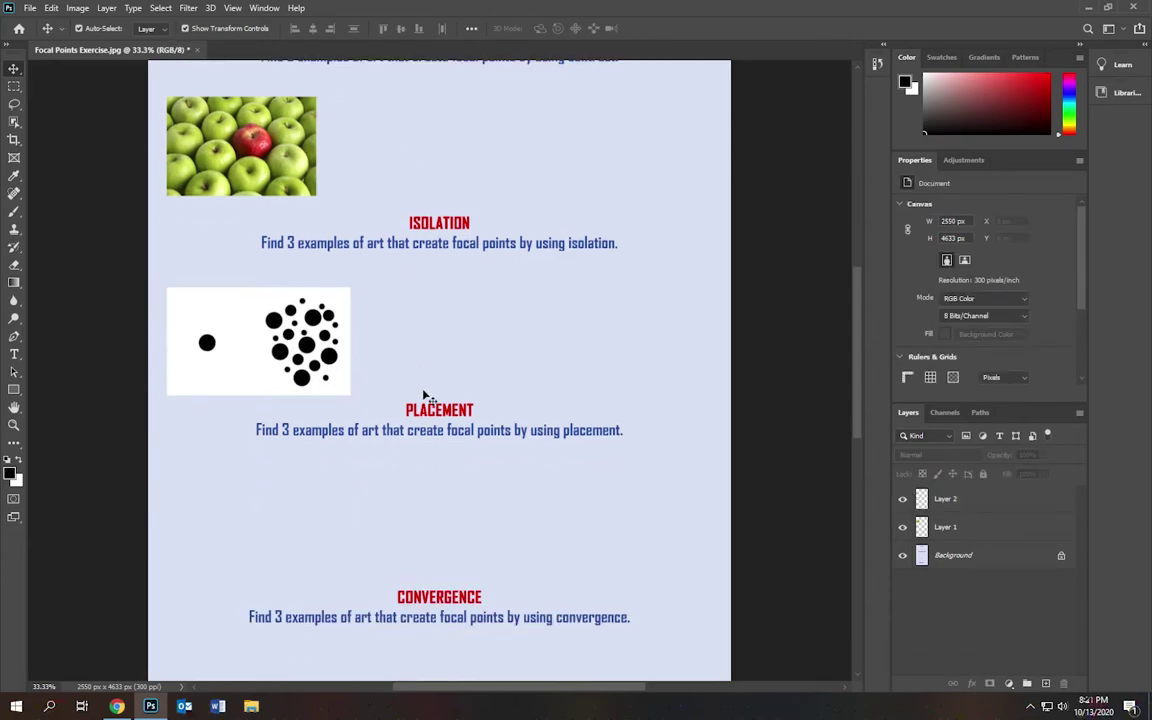
pyautogui.scroll(-4, 423, 396)
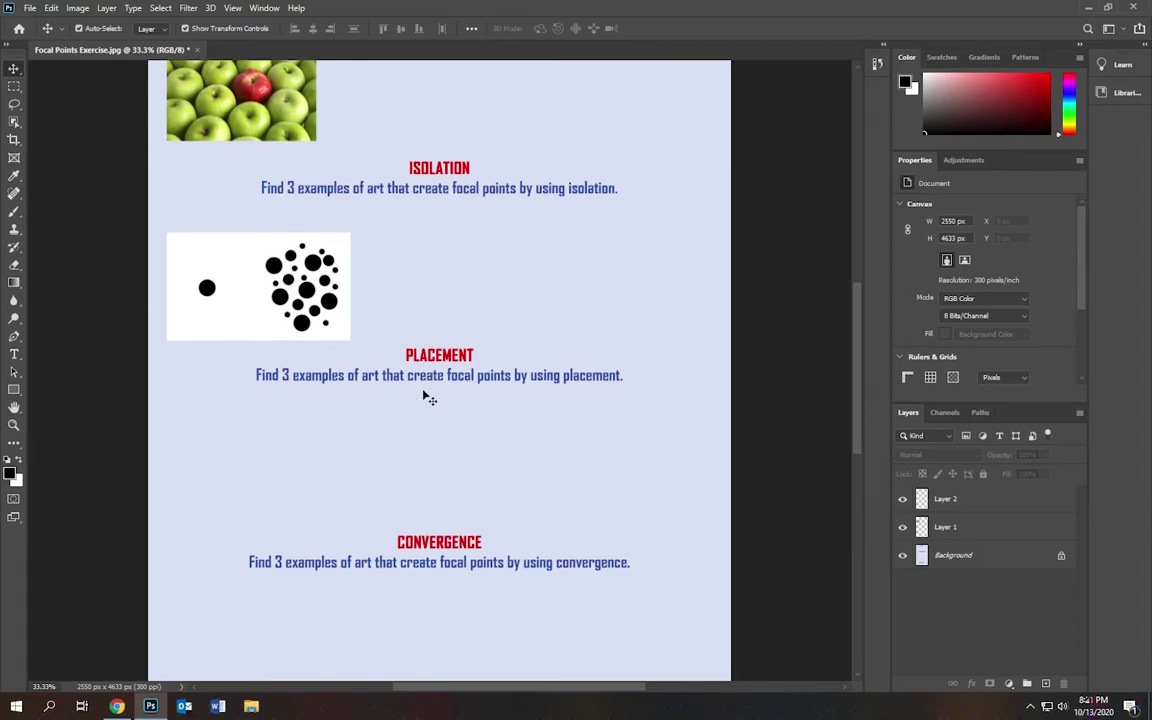
pyautogui.scroll(-1, 423, 397)
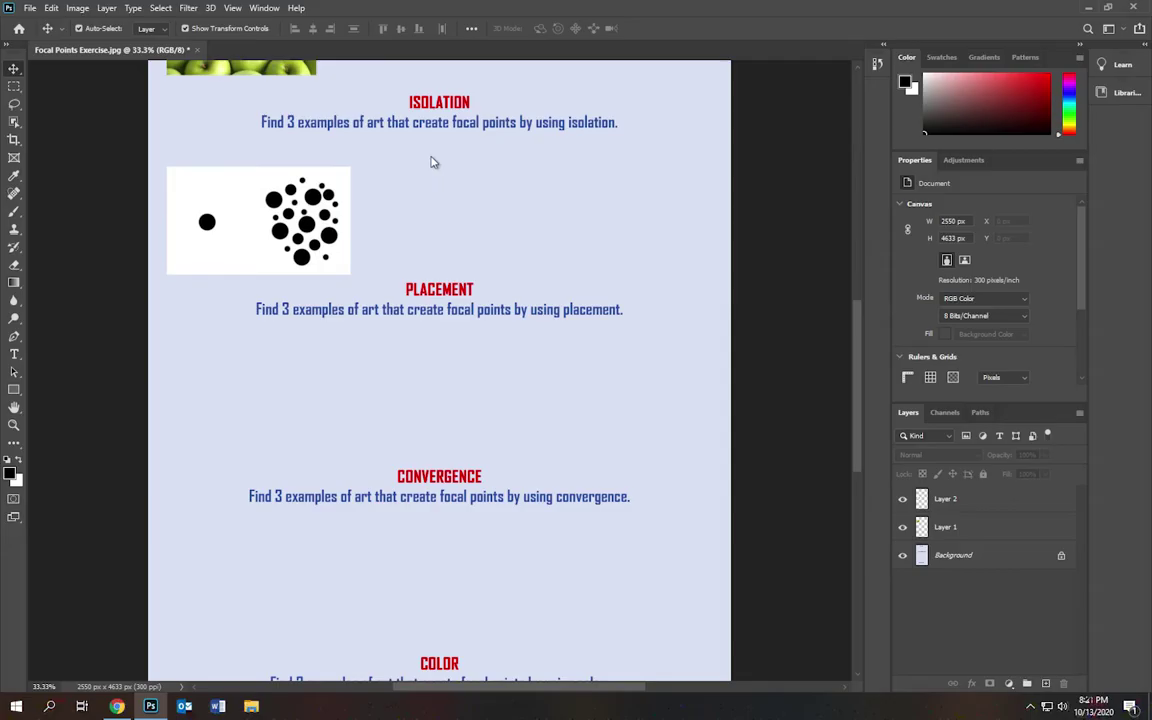
pyautogui.hotkey('alt', 'Tab')
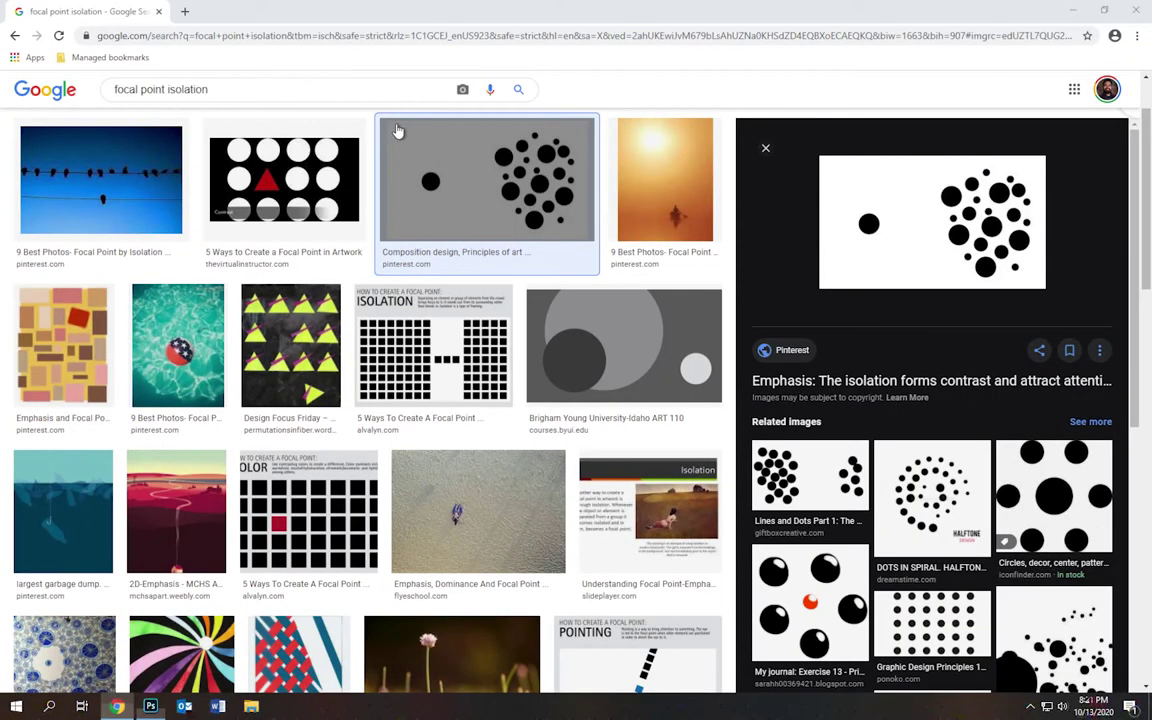
# Change the image search to 'focal point placement'
pyautogui.click(318, 97)
pyautogui.press('BackSpace')
pyautogui.press('BackSpace')
pyautogui.press('BackSpace')
pyautogui.press('BackSpace')
pyautogui.press('BackSpace')
pyautogui.press('BackSpace')
pyautogui.press('BackSpace')
pyautogui.press('BackSpace')
pyautogui.press('BackSpace')
pyautogui.press('BackSpace')
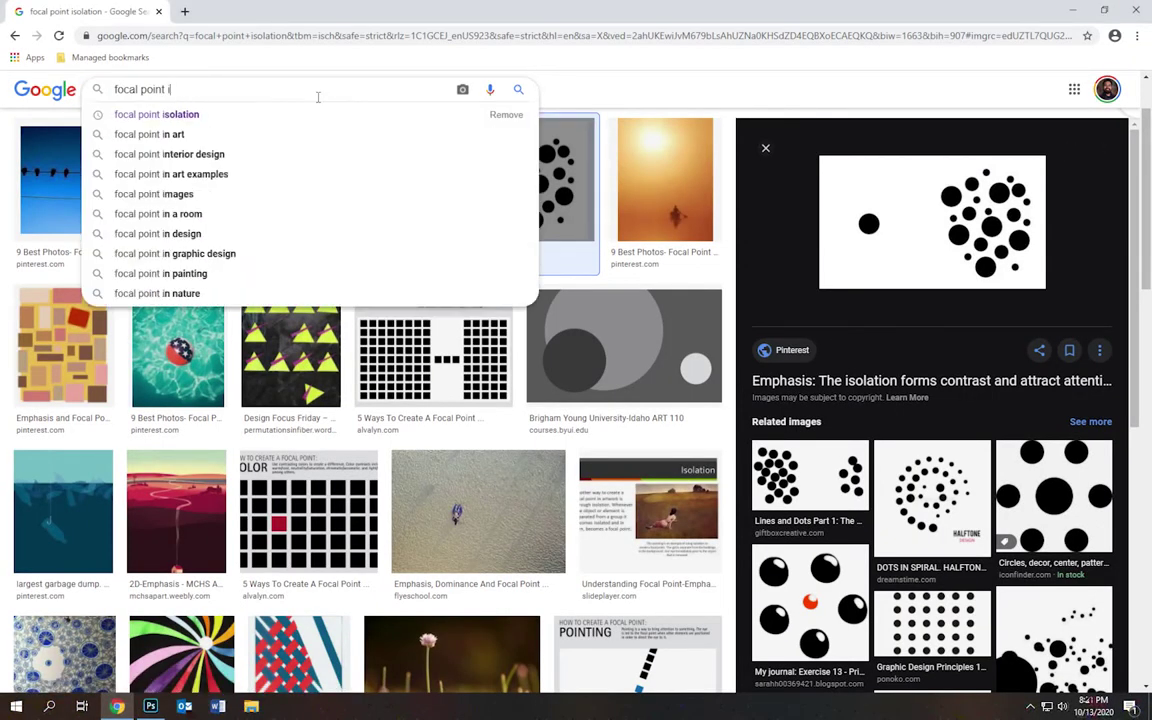
pyautogui.write('t')
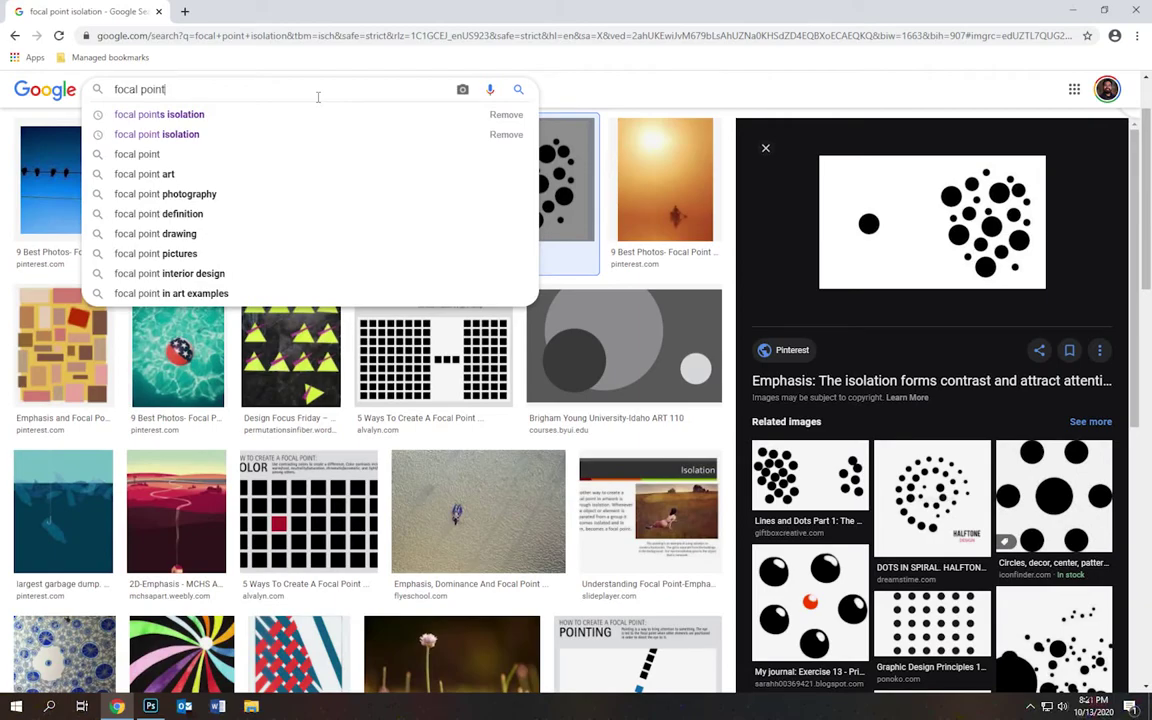
pyautogui.write(' placement')
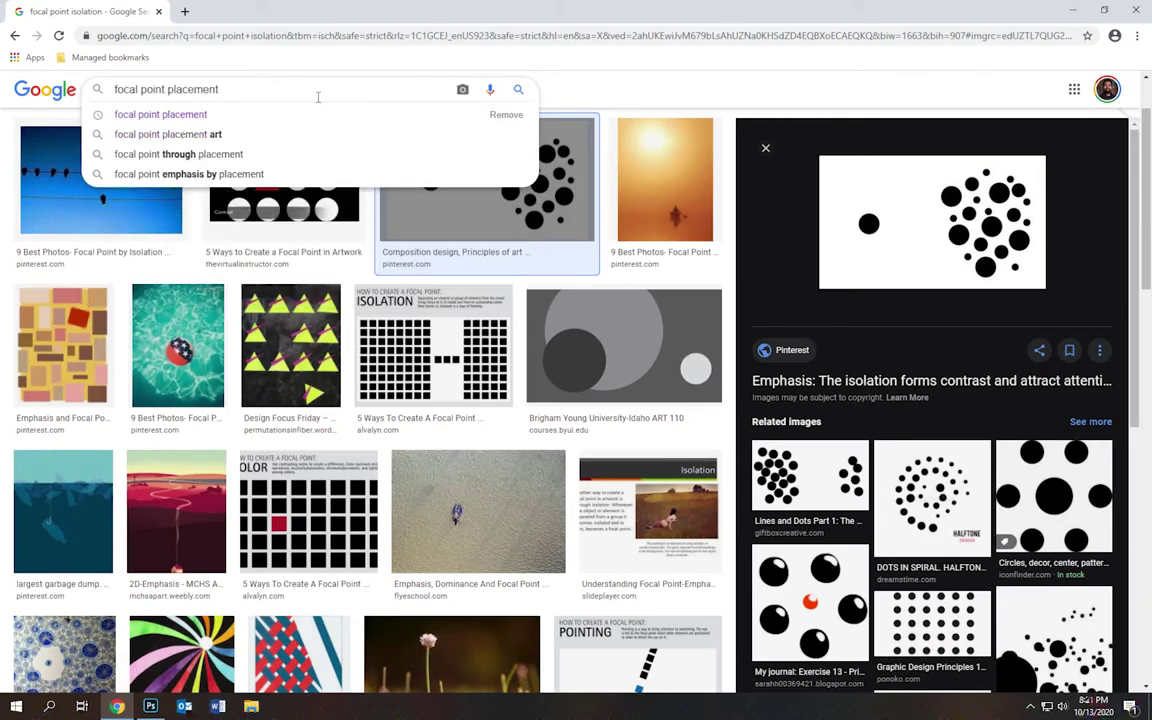
pyautogui.press('Return')
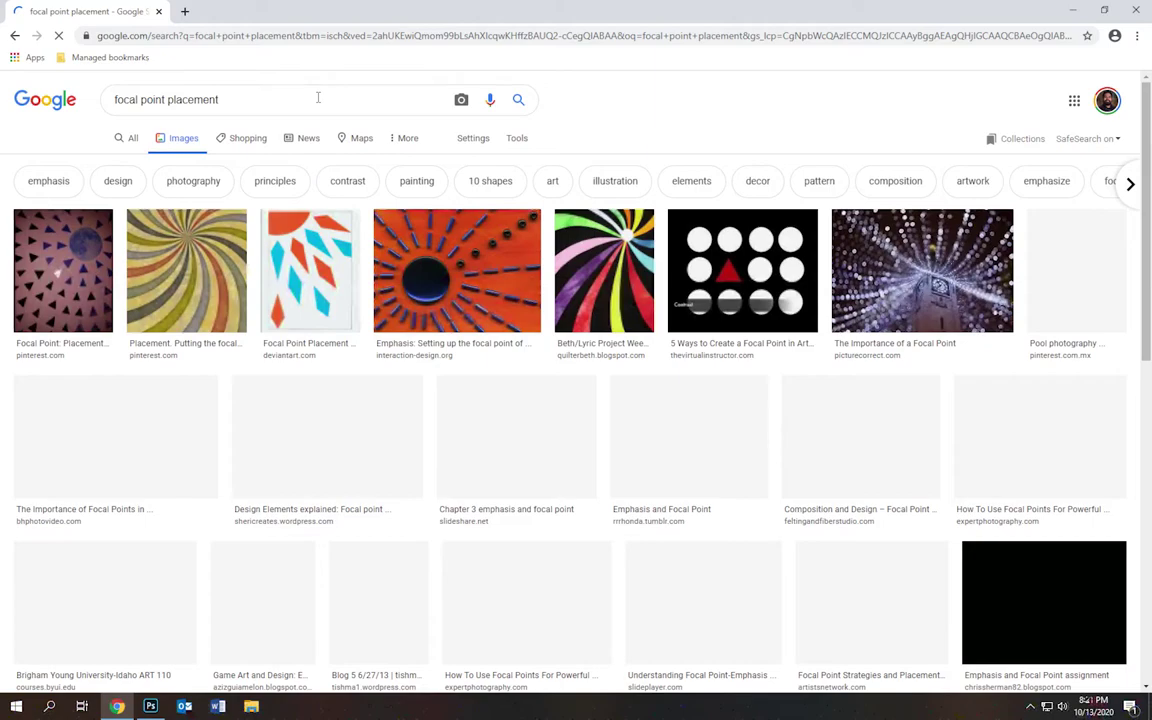
# Copy the pool photo with one red lifebuoy among white rings
pyautogui.click(887, 295)
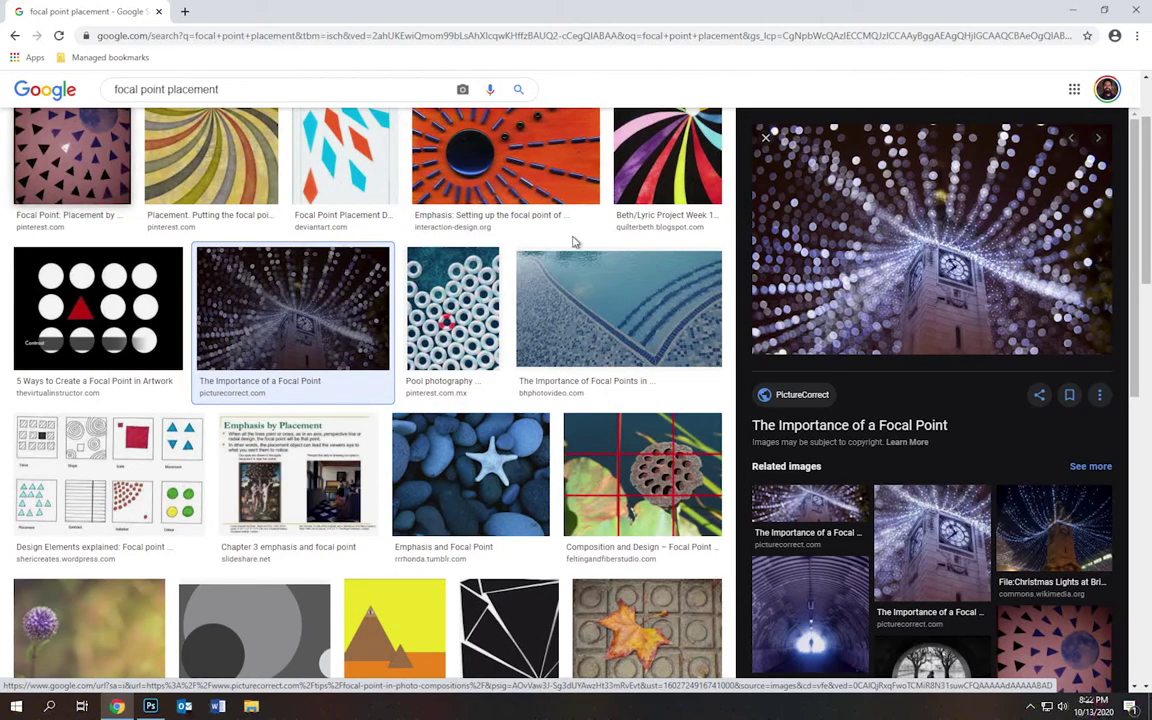
pyautogui.click(72, 155)
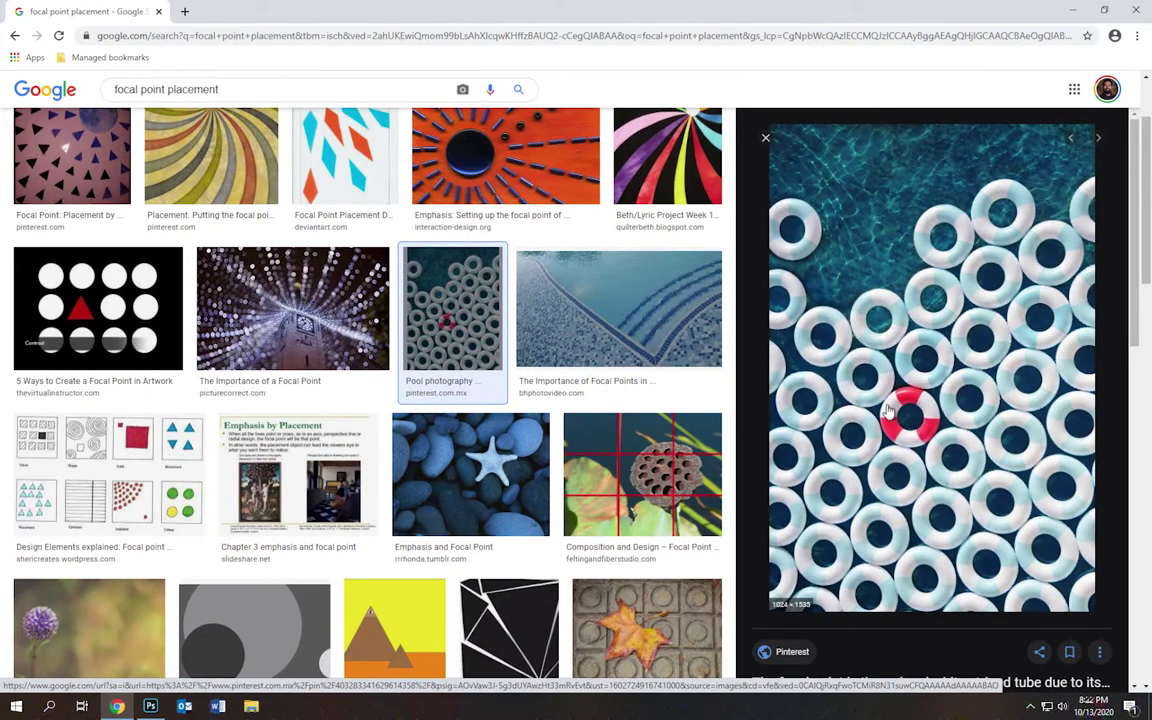
pyautogui.rightClick(876, 325)
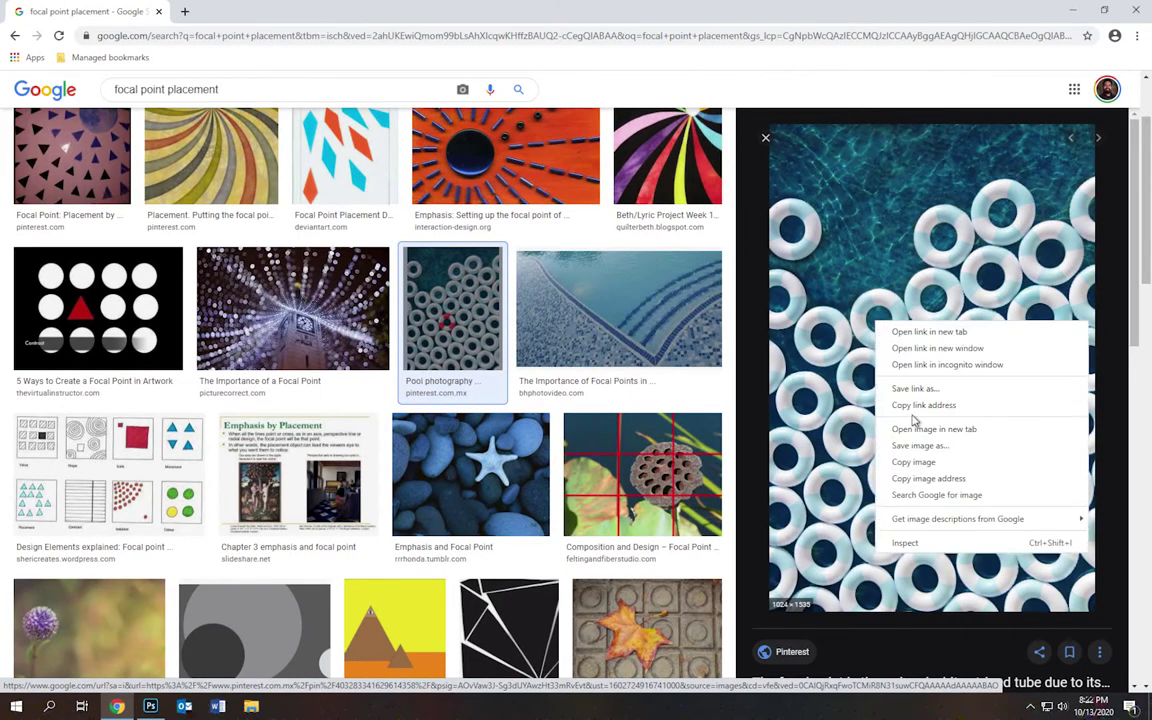
pyautogui.click(912, 463)
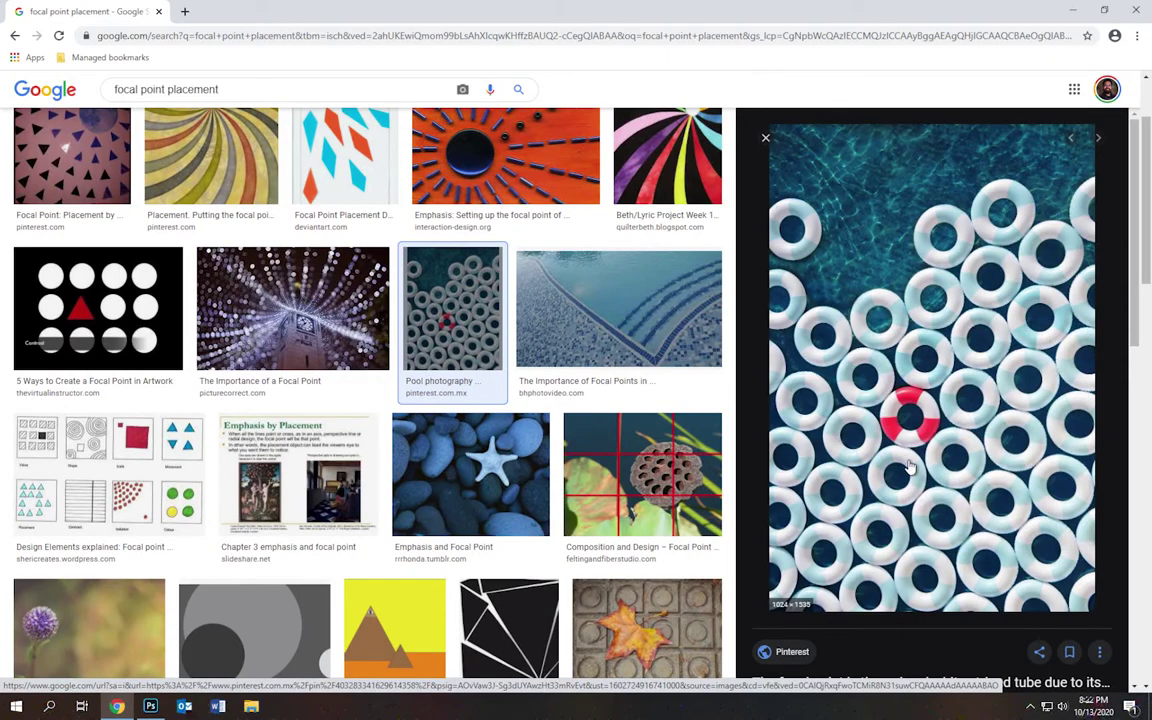
# Paste the pool photo as Layer 3, shrink it and place it left under PLACEMENT
pyautogui.click(150, 706)
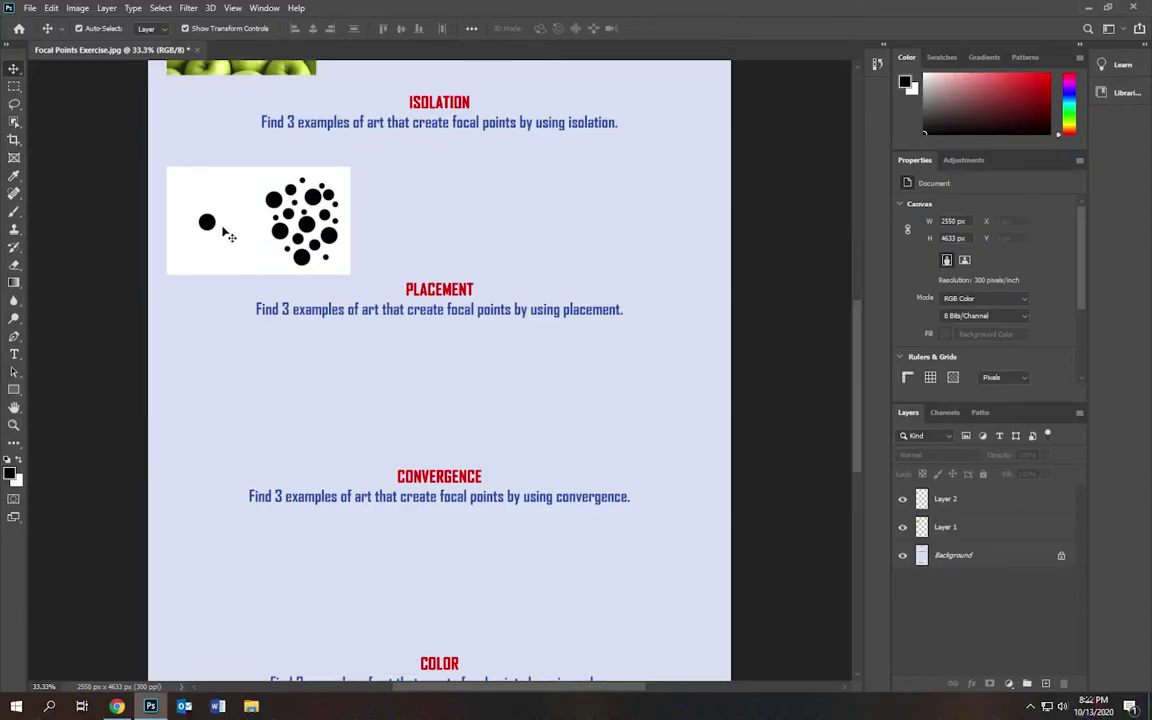
pyautogui.click(51, 8)
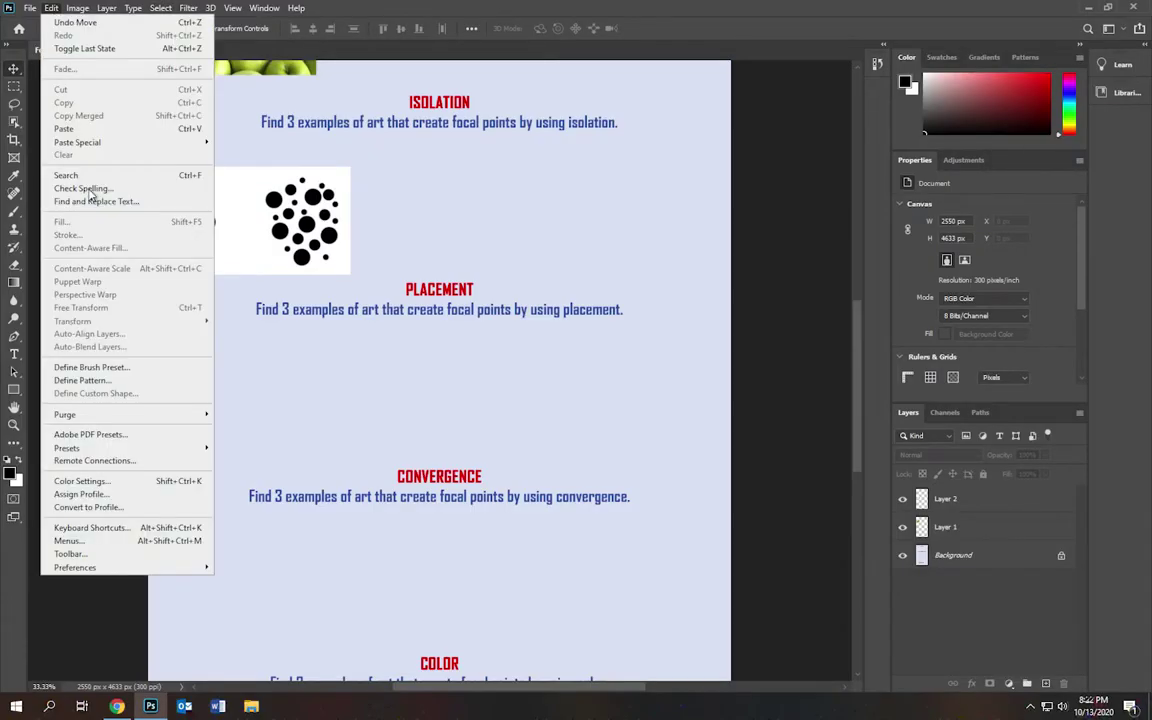
pyautogui.click(72, 128)
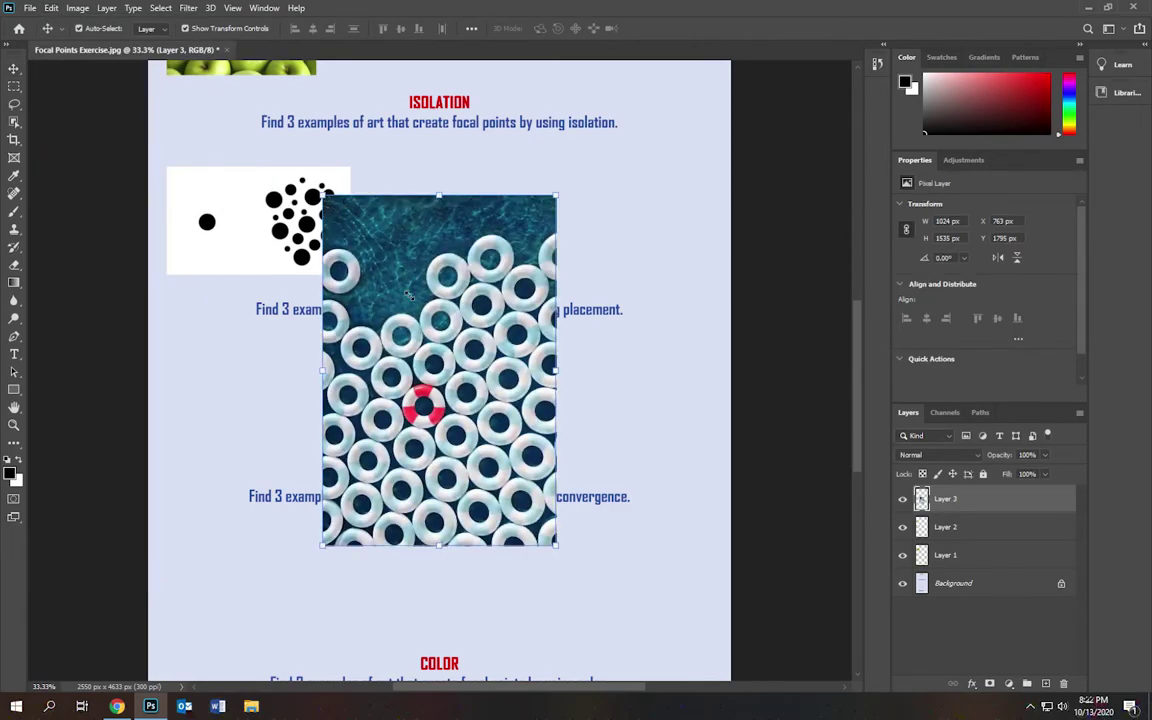
pyautogui.moveTo(322, 196); pyautogui.dragTo(283, 362)
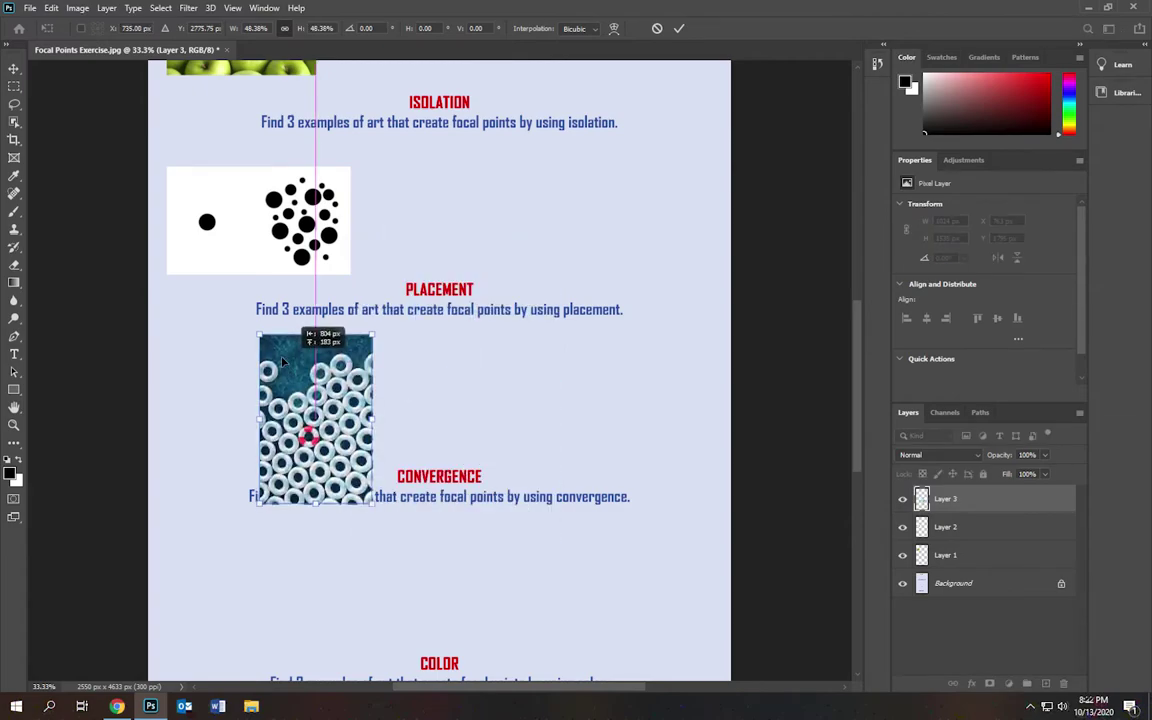
pyautogui.moveTo(237, 326)
pyautogui.mouseDown()
pyautogui.moveTo(247, 342)
pyautogui.moveTo(228, 341)
pyautogui.mouseUp()
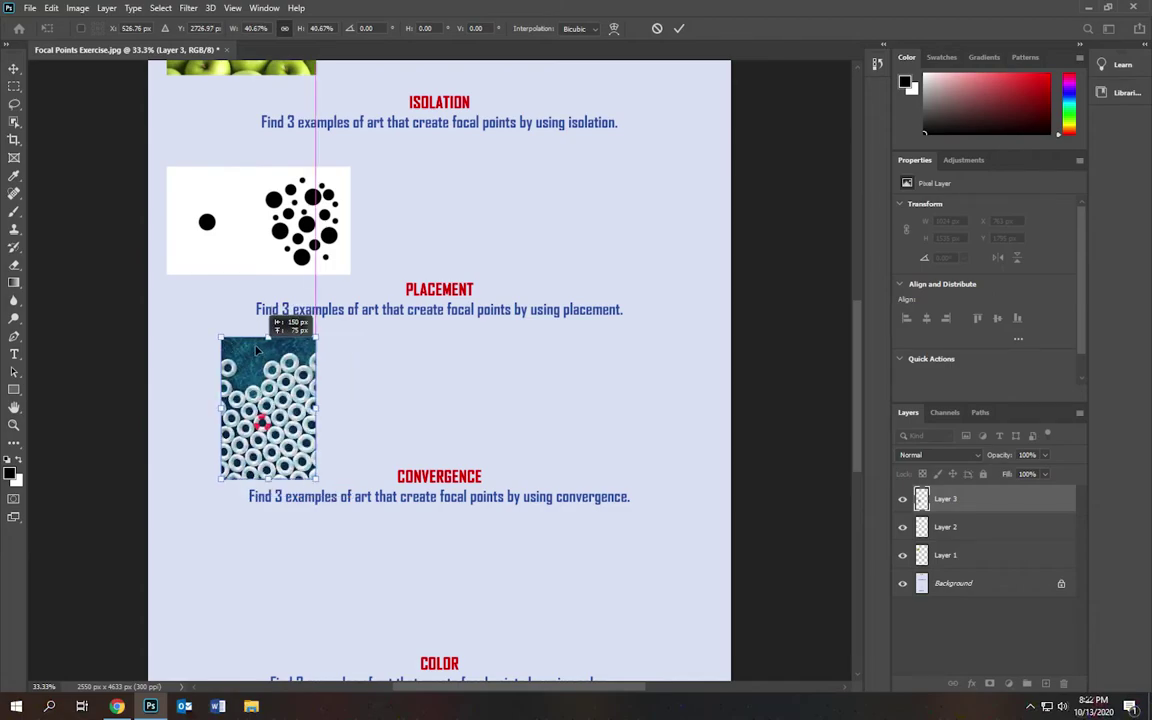
pyautogui.moveTo(255, 348); pyautogui.dragTo(245, 344)
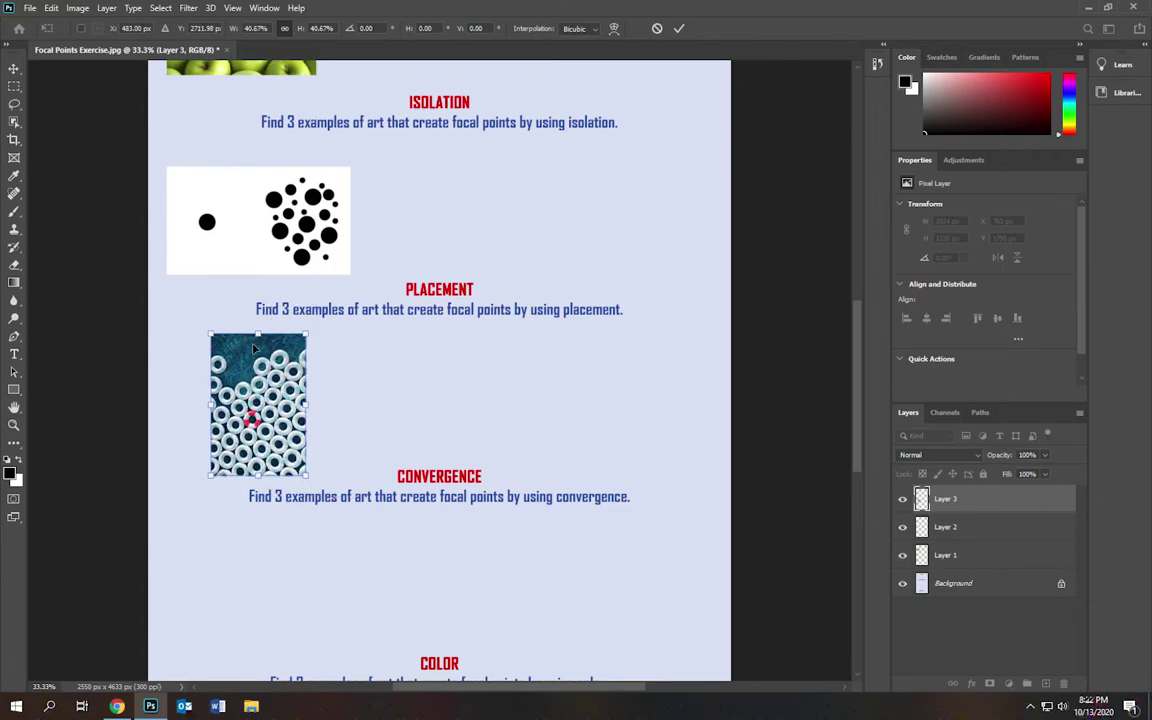
pyautogui.press('Return')
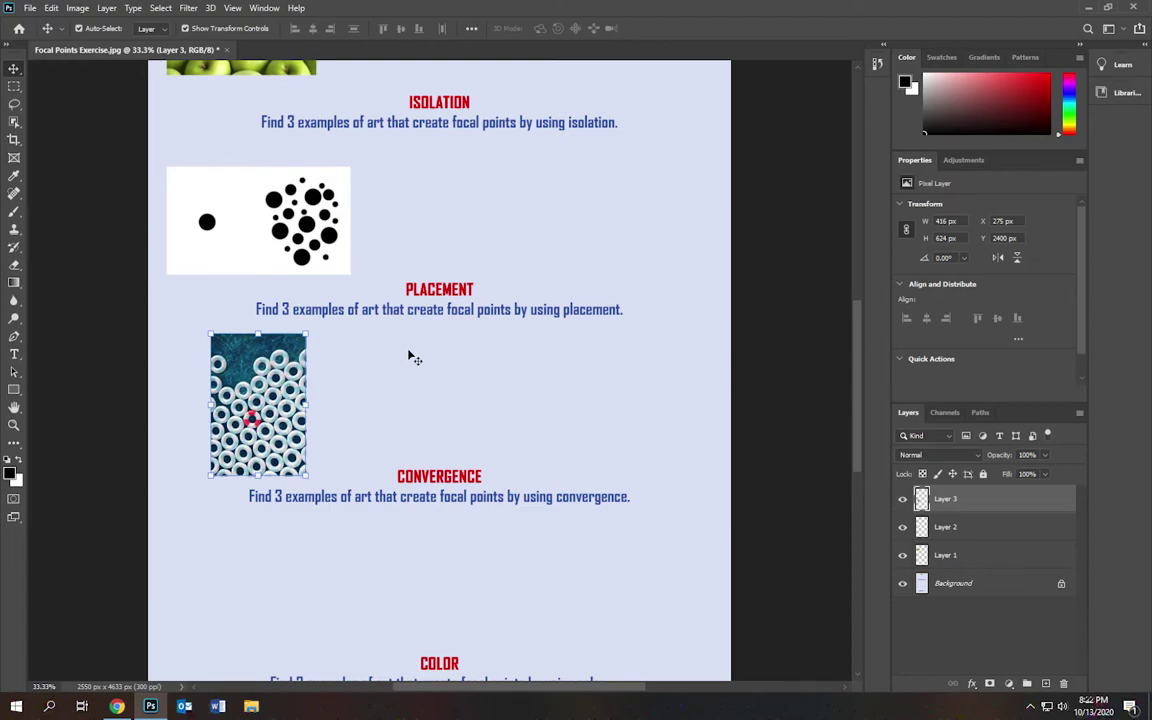
pyautogui.scroll(-5, 410, 357)
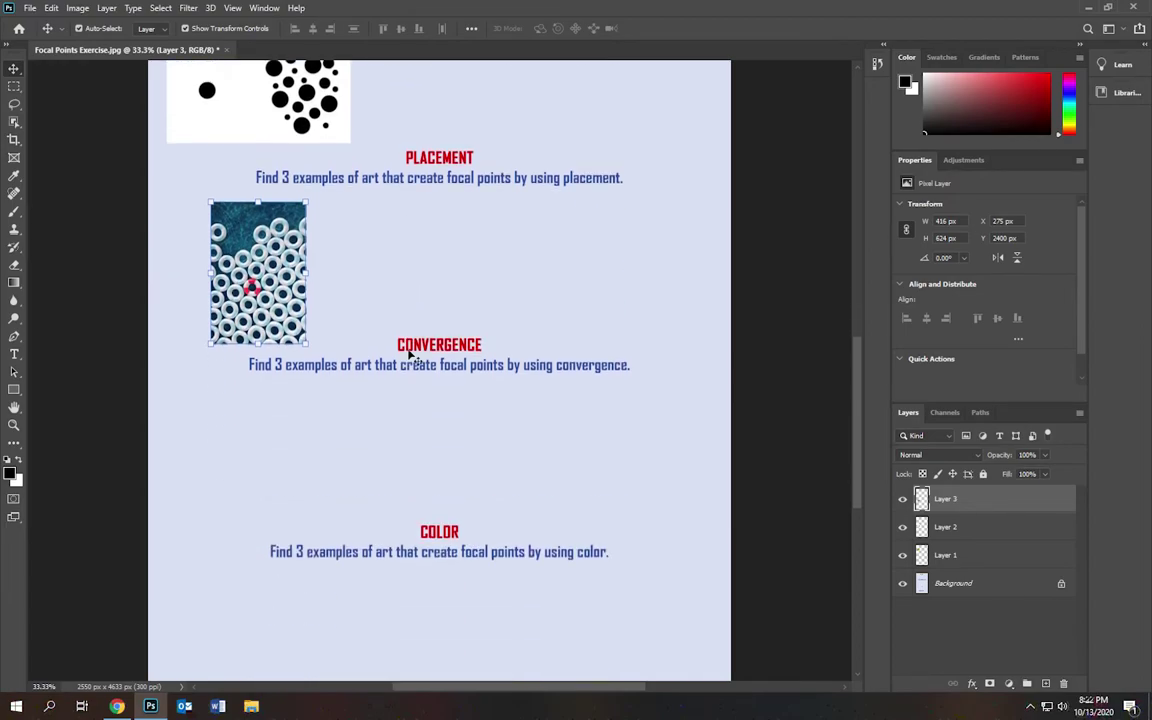
# Change the image search to 'focal point convergence art'
pyautogui.hotkey('alt', 'Tab')
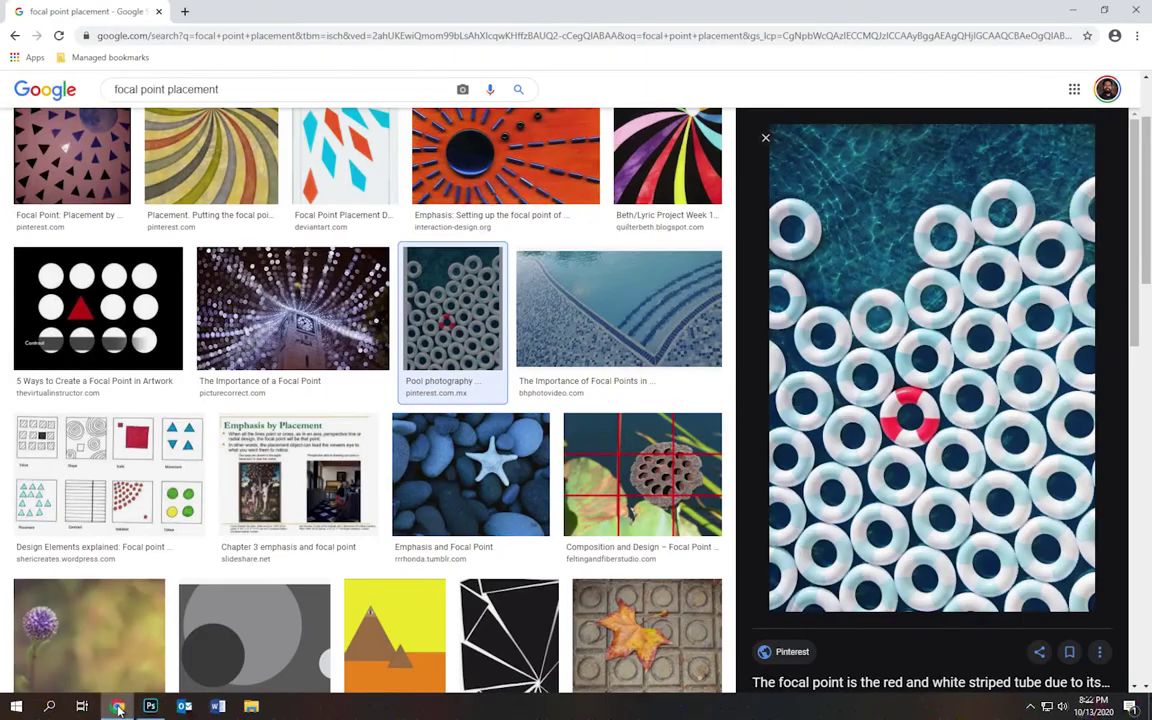
pyautogui.moveTo(253, 91); pyautogui.dragTo(177, 92)
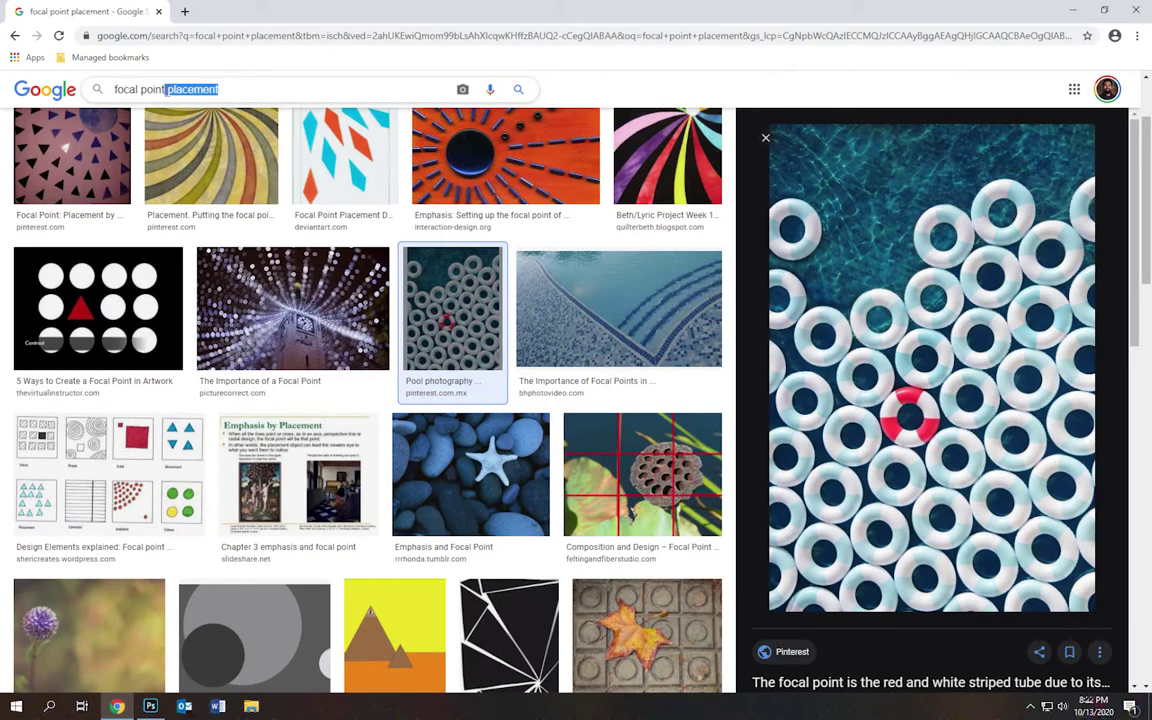
pyautogui.write('convergence')
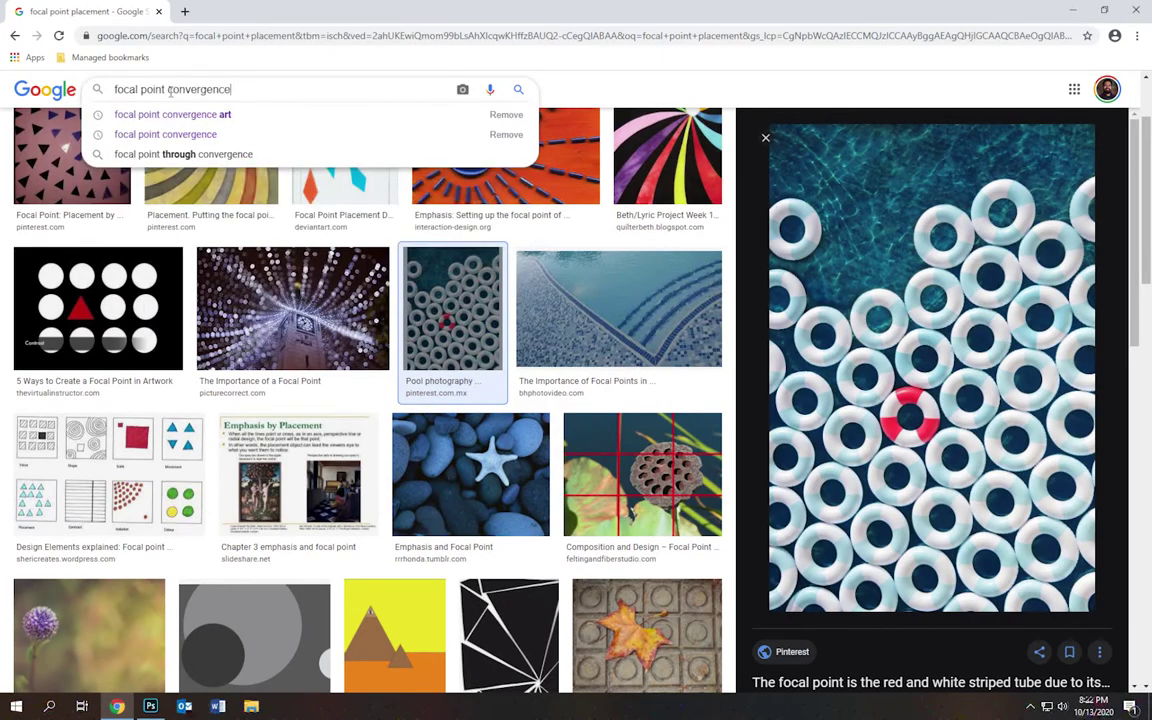
pyautogui.press('Return')
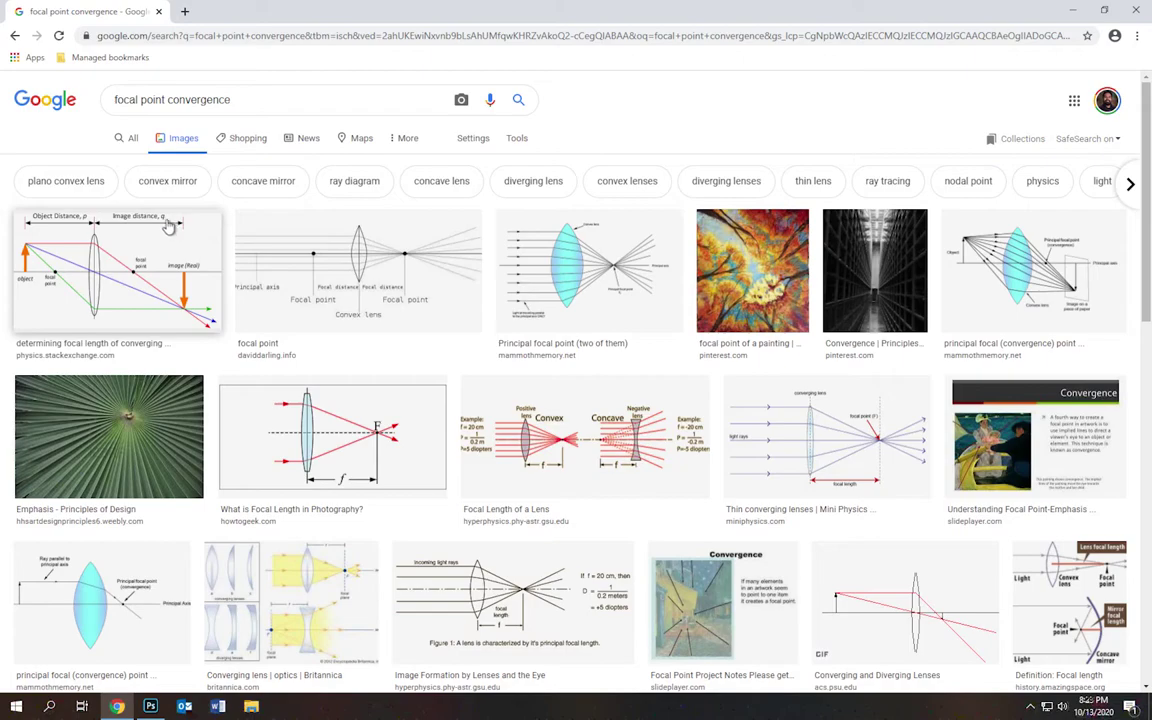
pyautogui.click(288, 99)
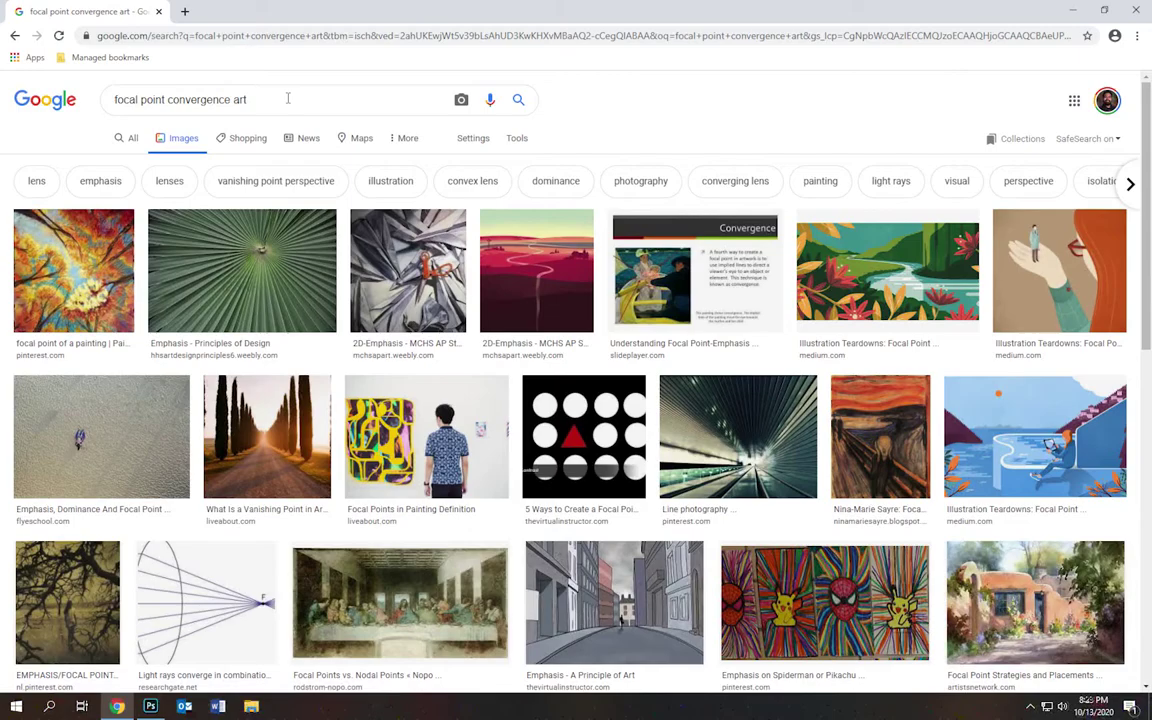
# Copy the tunnel line-photography image with converging lines
pyautogui.click(296, 296)
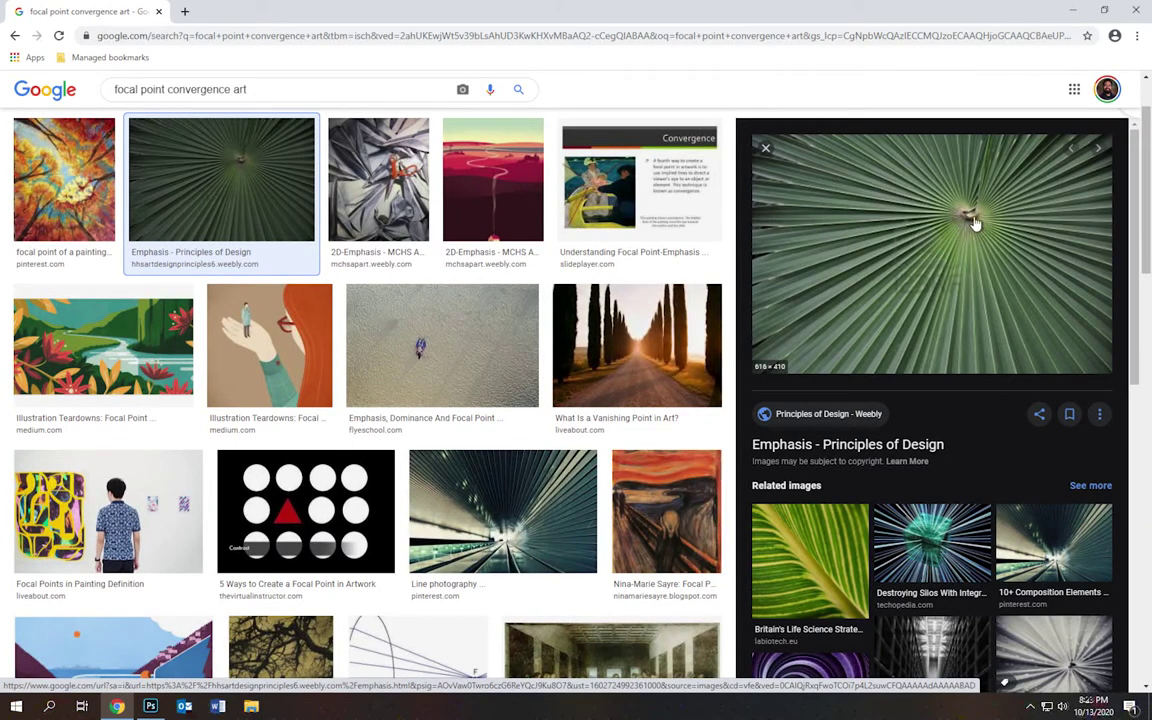
pyautogui.click(669, 347)
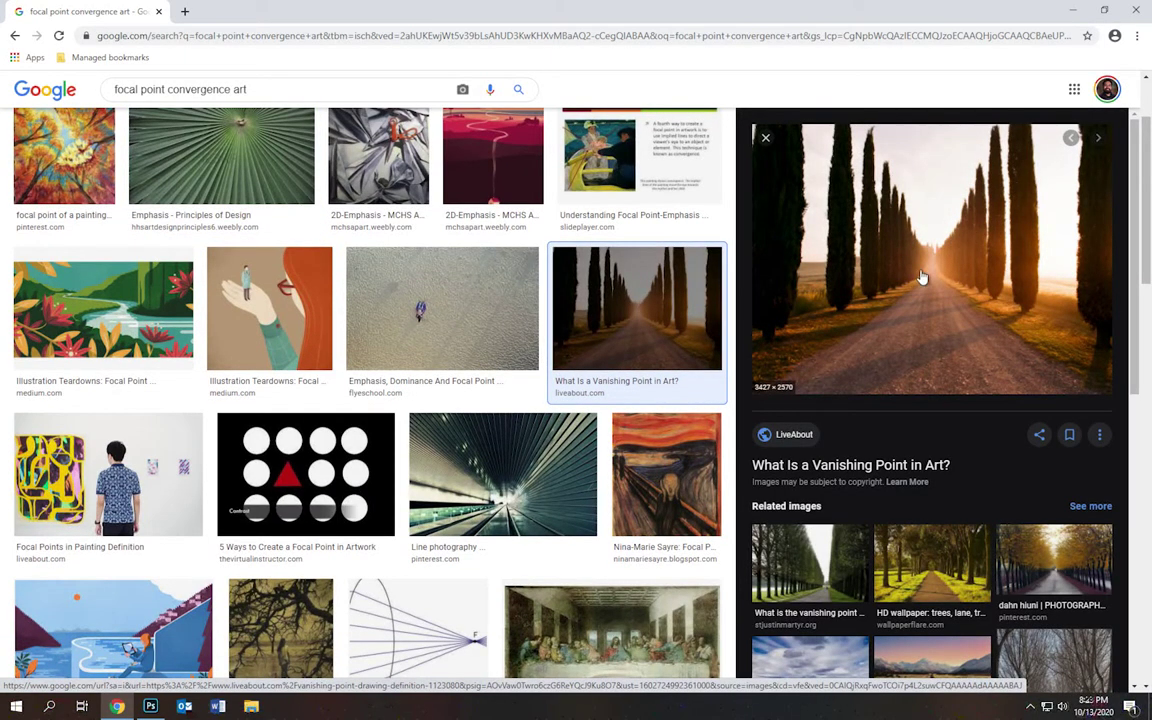
pyautogui.click(498, 478)
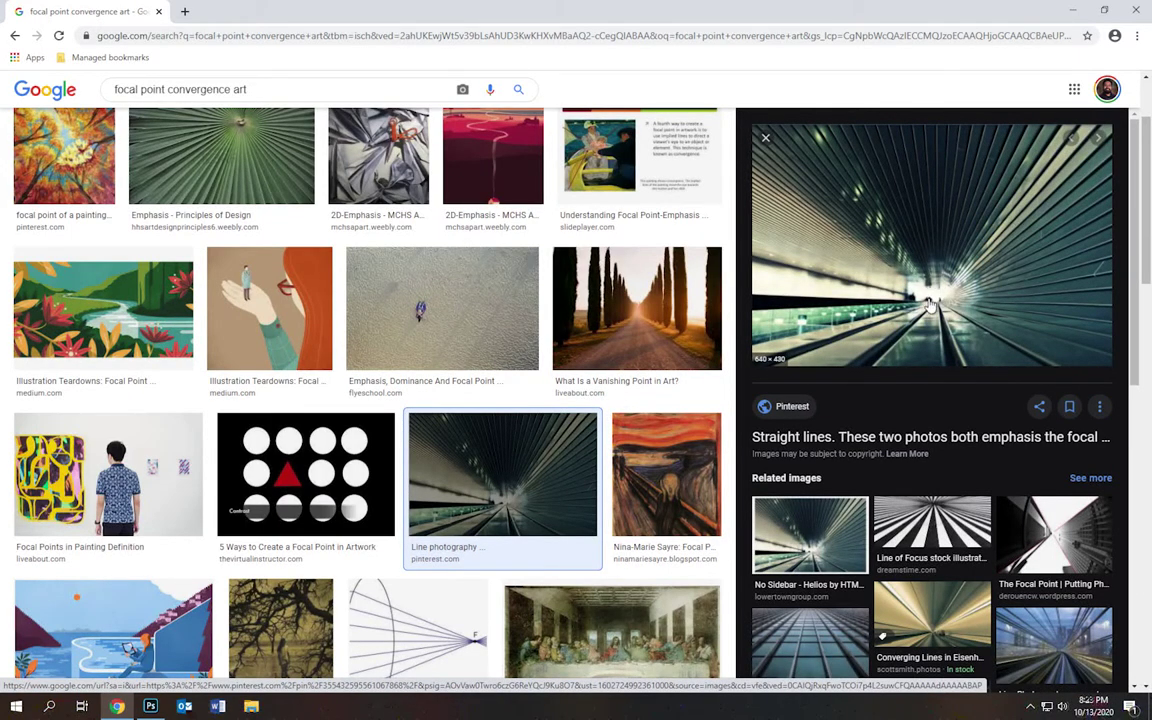
pyautogui.rightClick(923, 298)
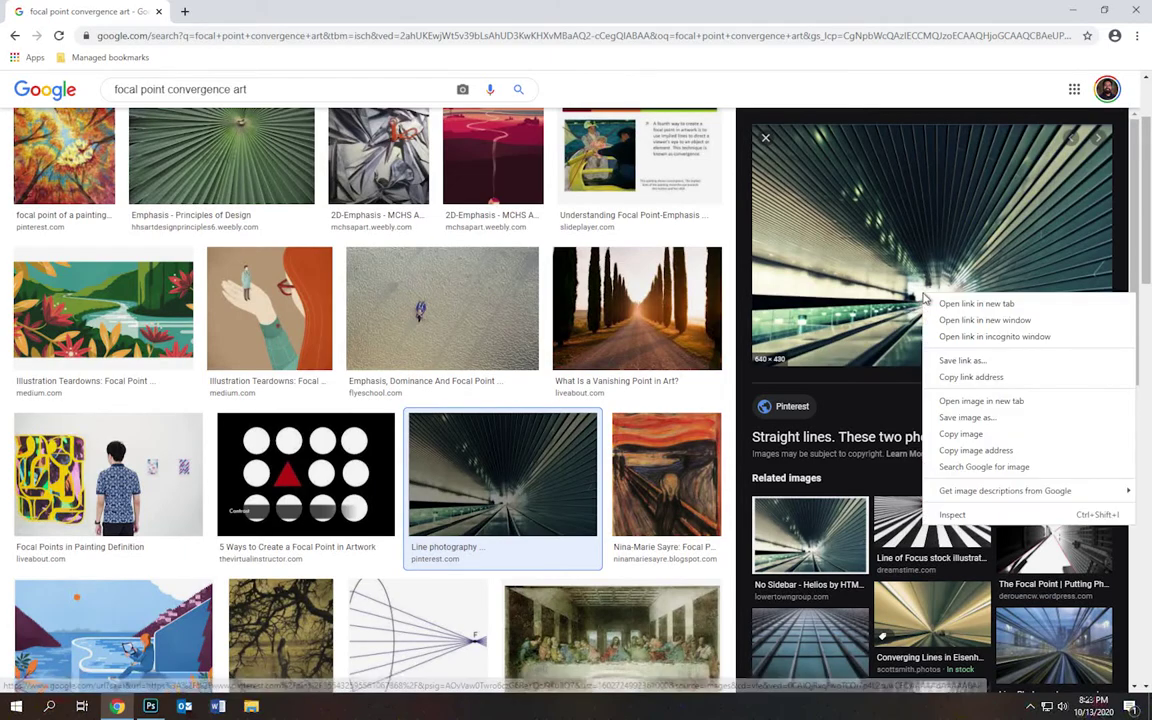
pyautogui.click(960, 434)
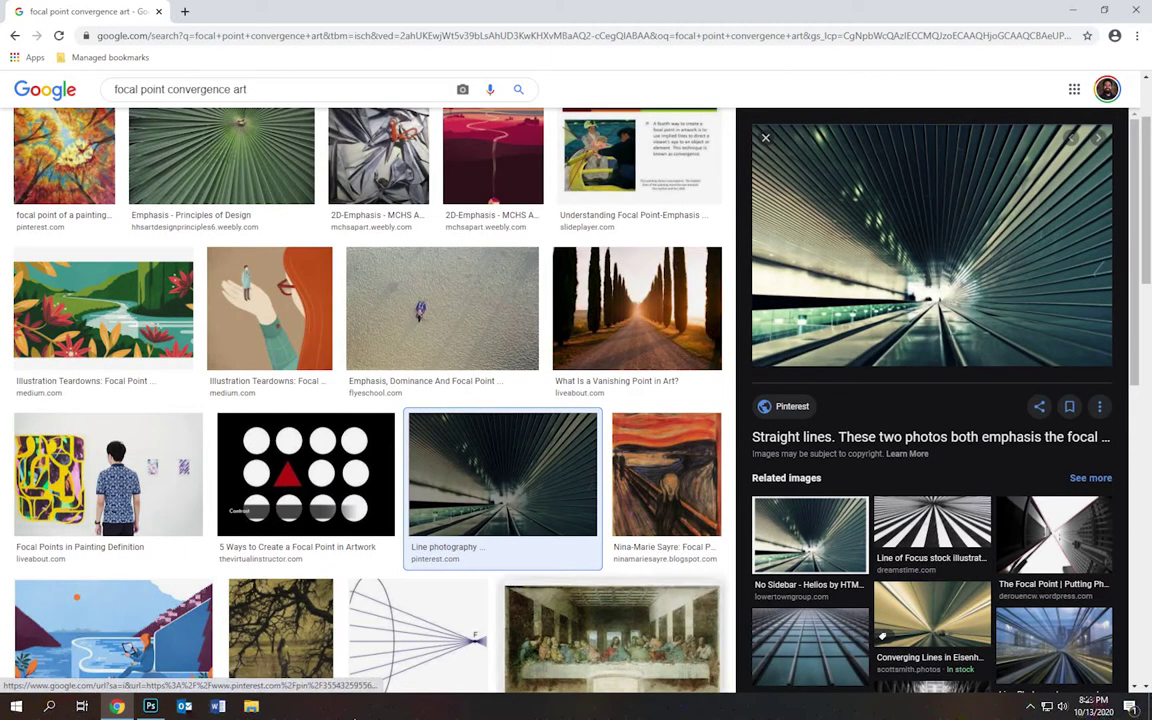
# Paste the tunnel photo as Layer 4 under CONVERGENCE, then return to the image search
pyautogui.click(151, 706)
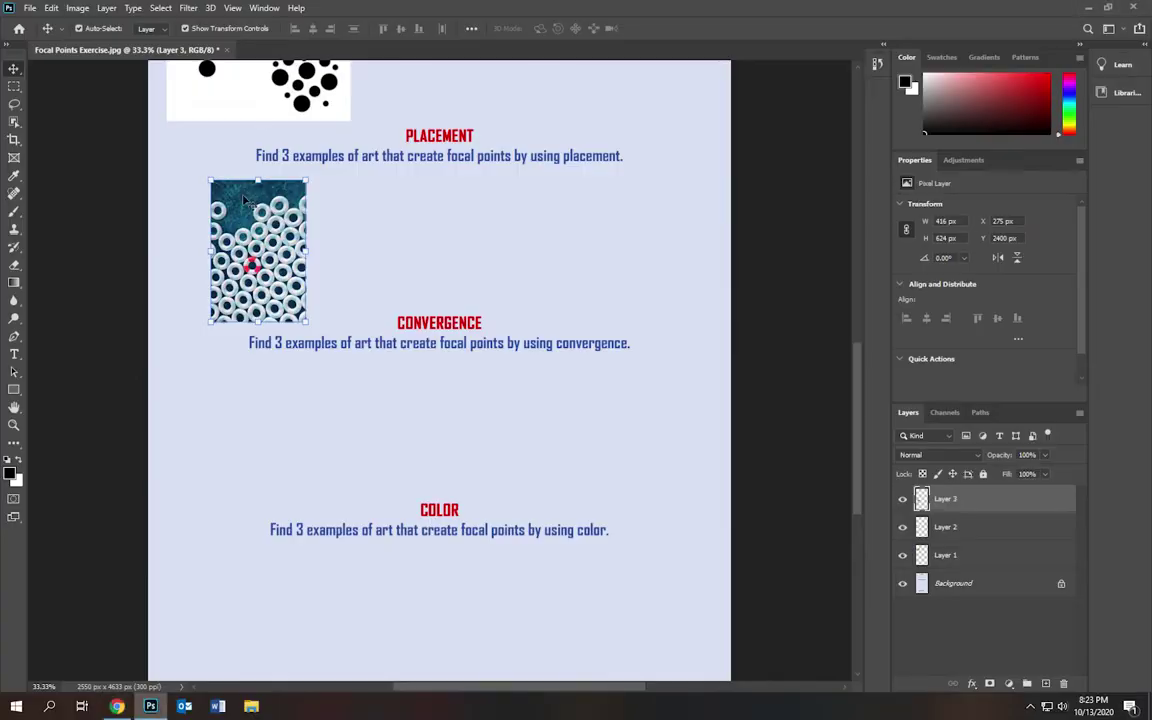
pyautogui.click(51, 7)
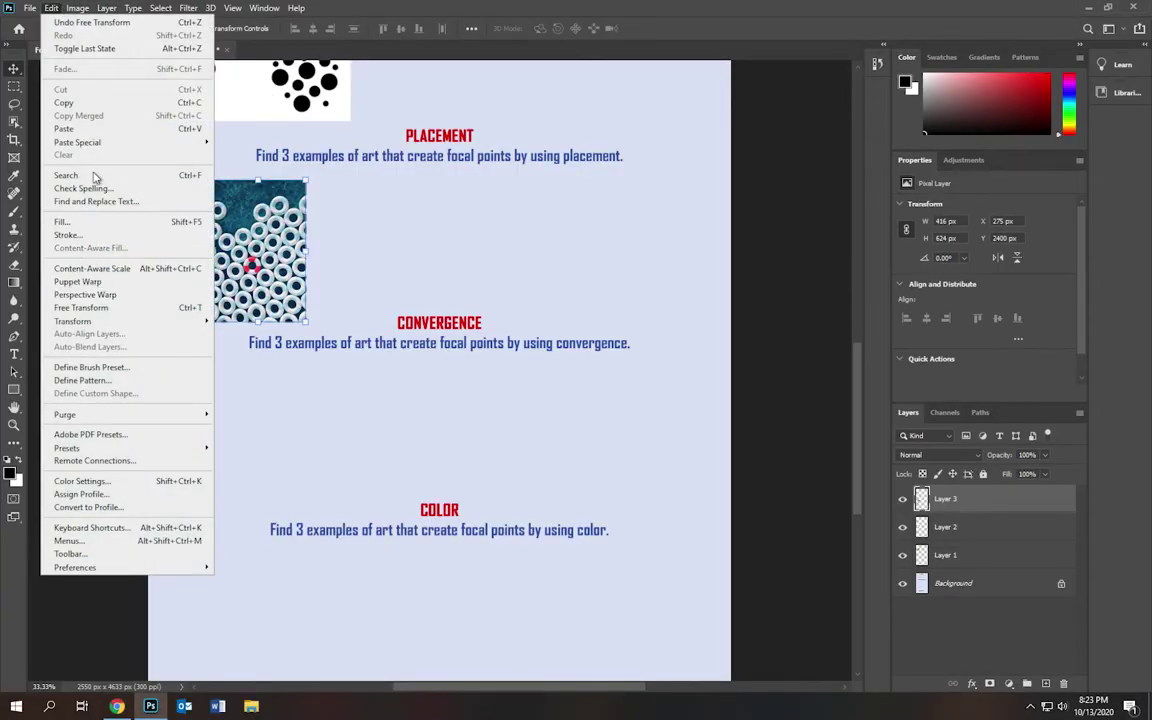
pyautogui.click(92, 129)
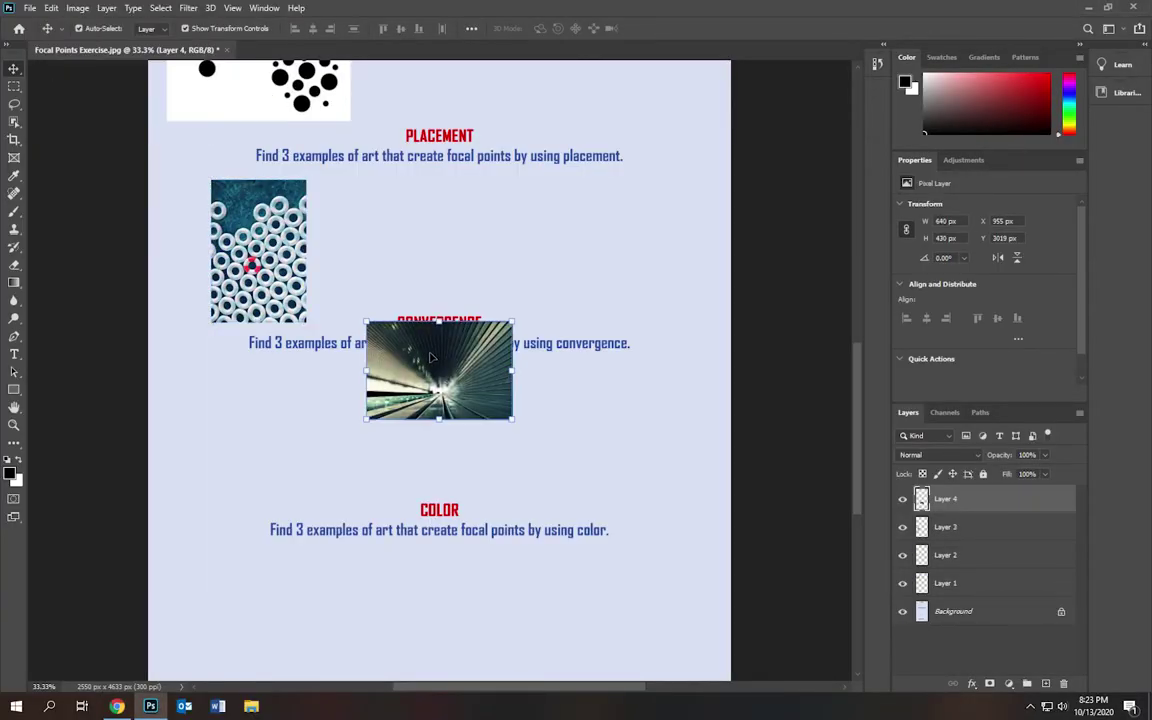
pyautogui.moveTo(431, 357); pyautogui.dragTo(252, 421)
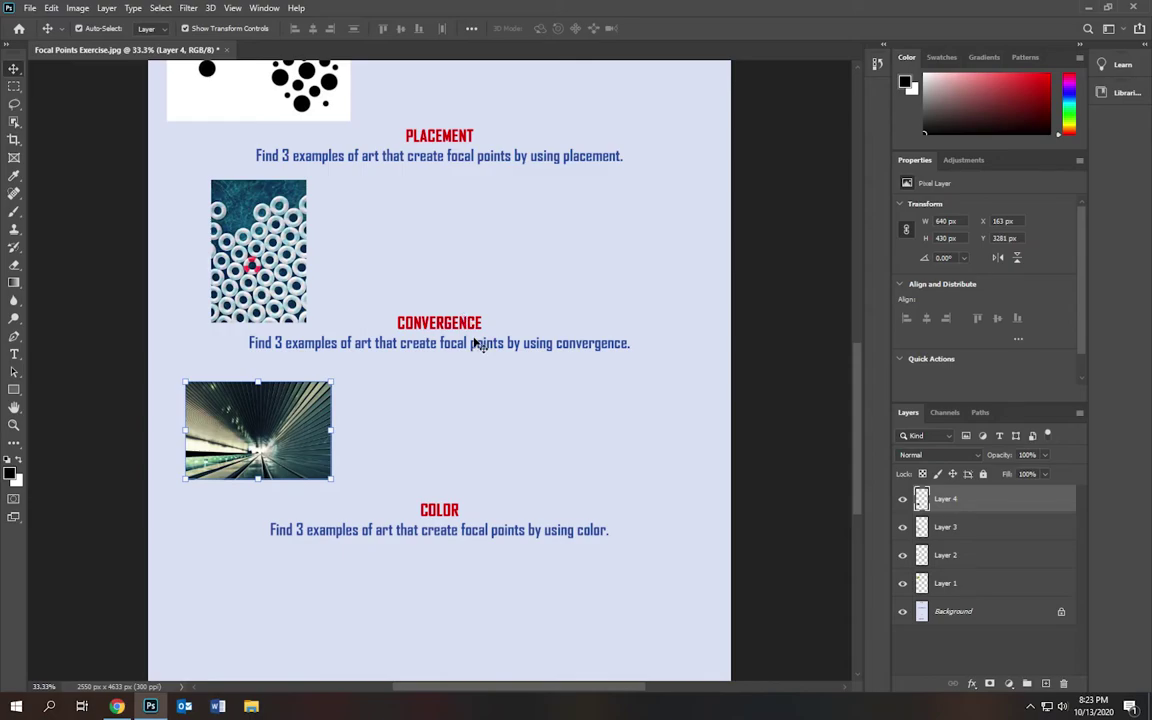
pyautogui.scroll(-2, 478, 343)
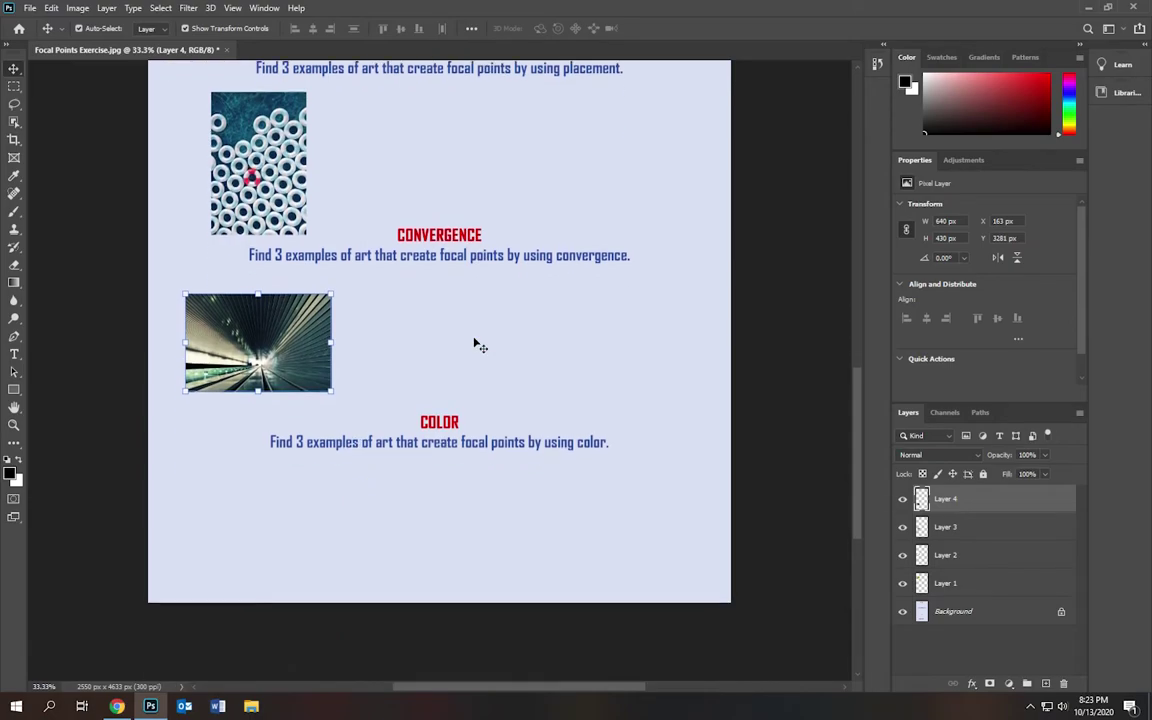
pyautogui.click(117, 706)
pyautogui.moveTo(246, 89); pyautogui.dragTo(165, 92)
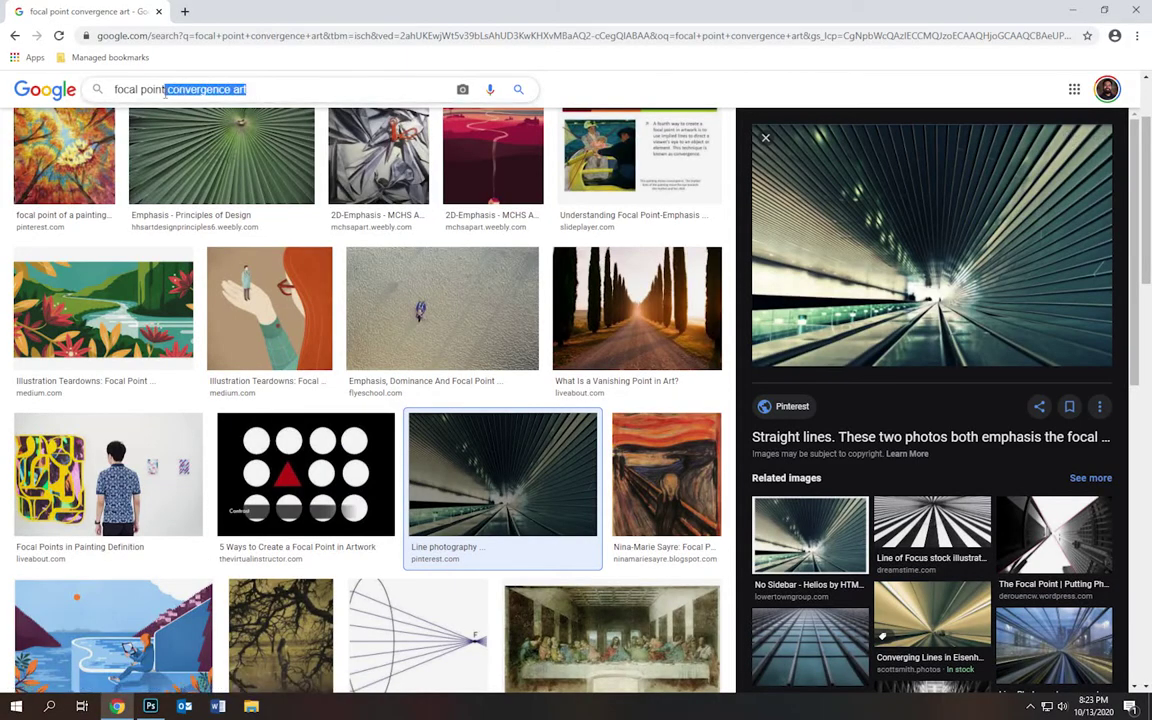
# Search 'focal point color' and copy the orange poppy on blue wood photo
pyautogui.write('color')
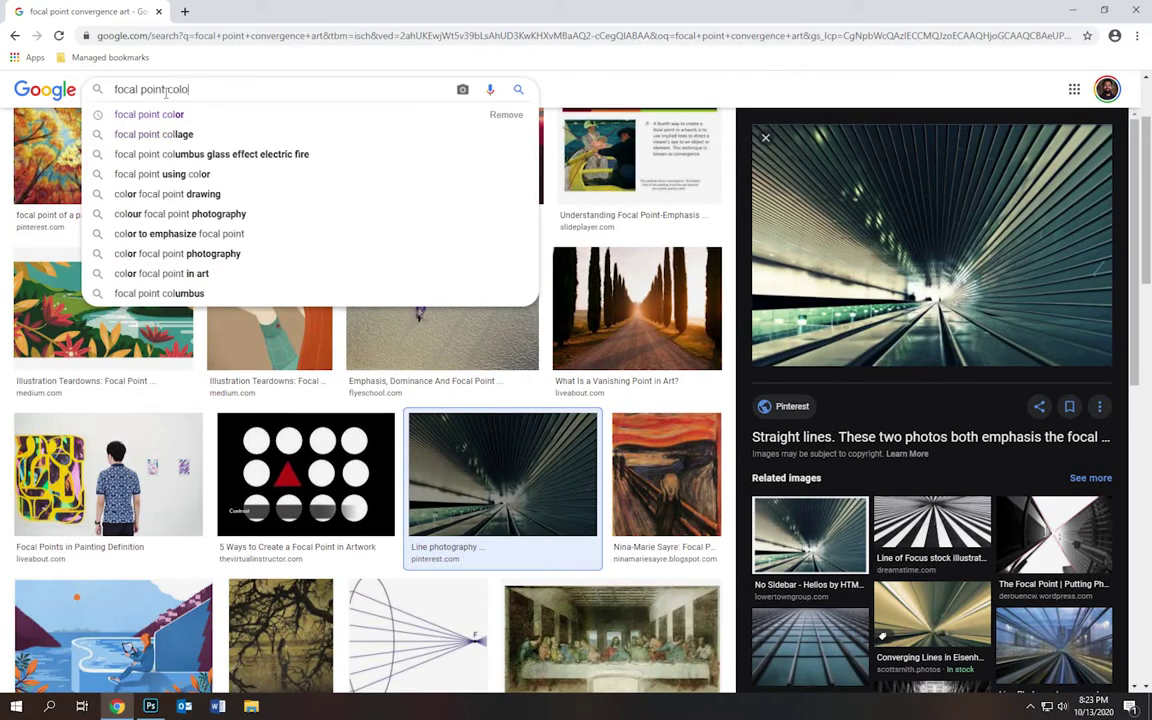
pyautogui.press('Return')
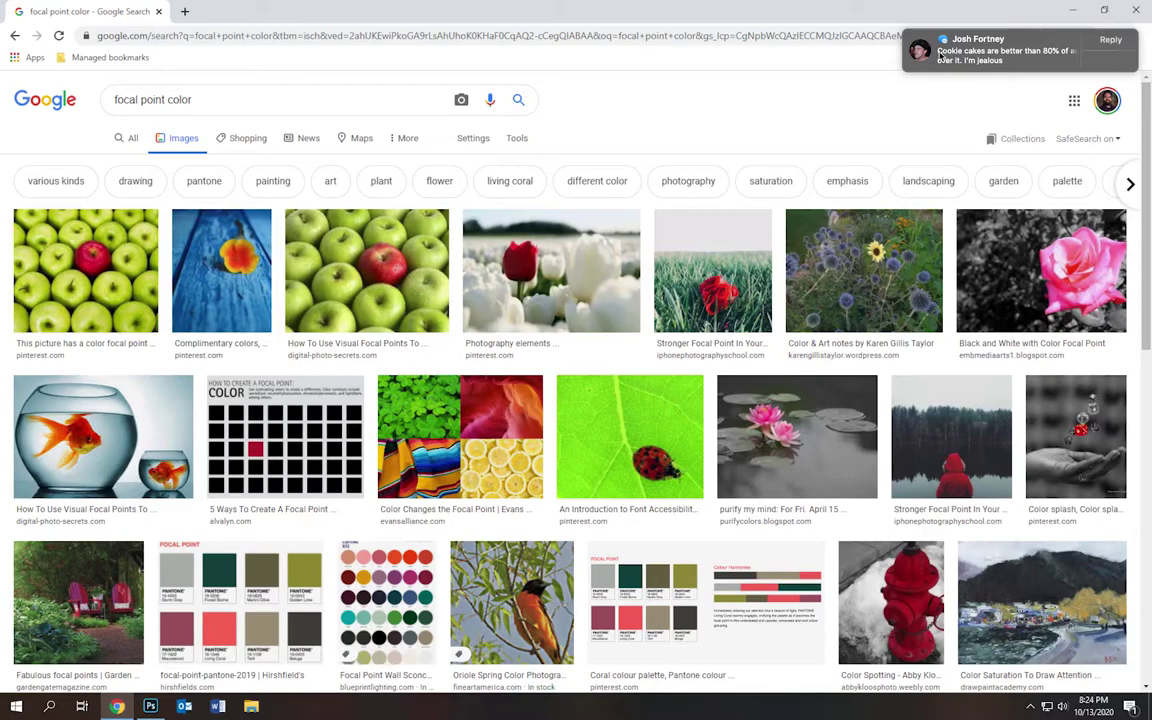
pyautogui.click(190, 256)
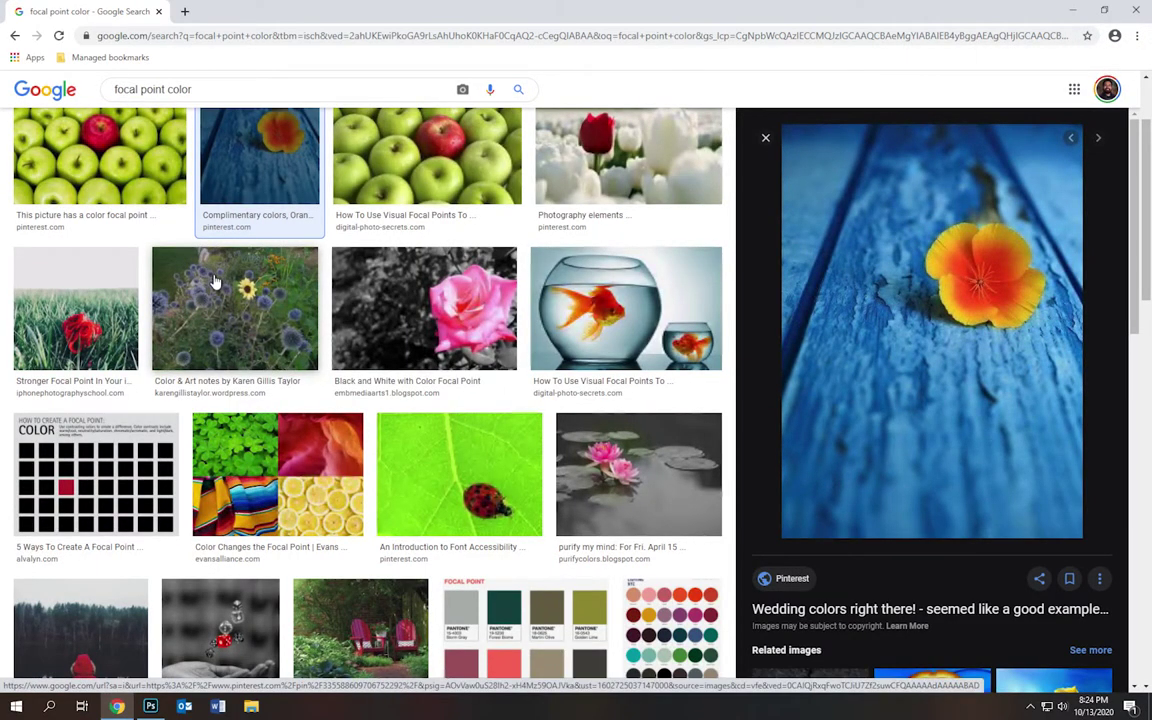
pyautogui.scroll(1, 213, 280)
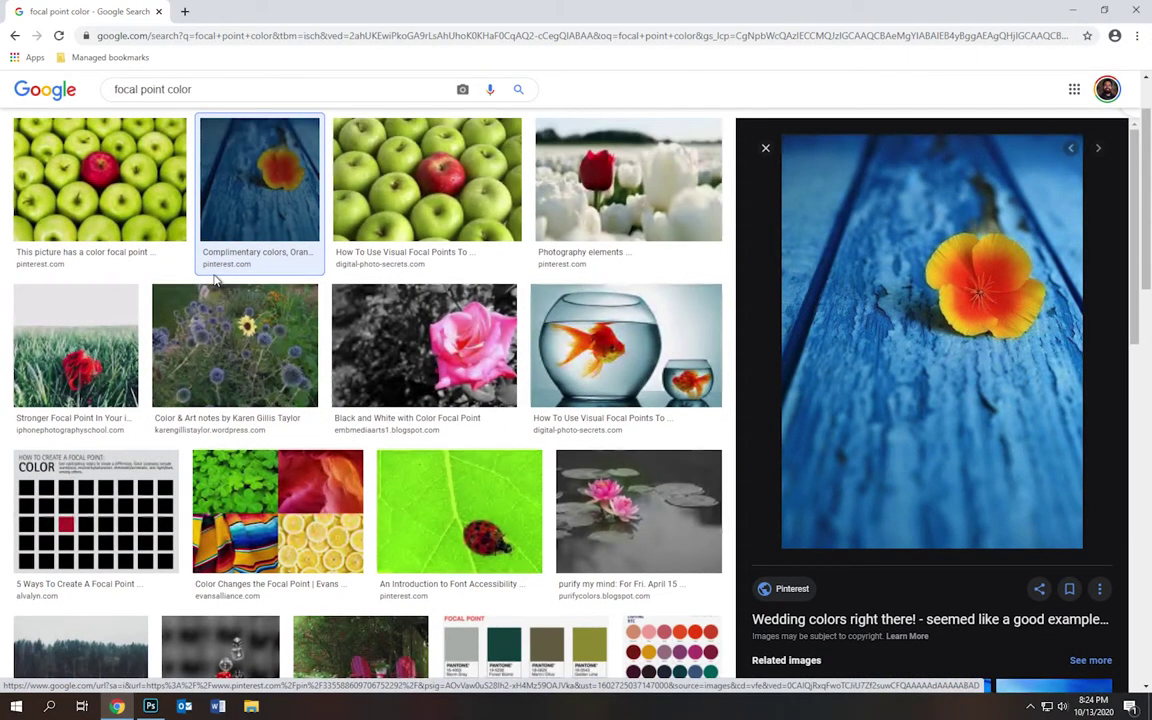
pyautogui.rightClick(916, 291)
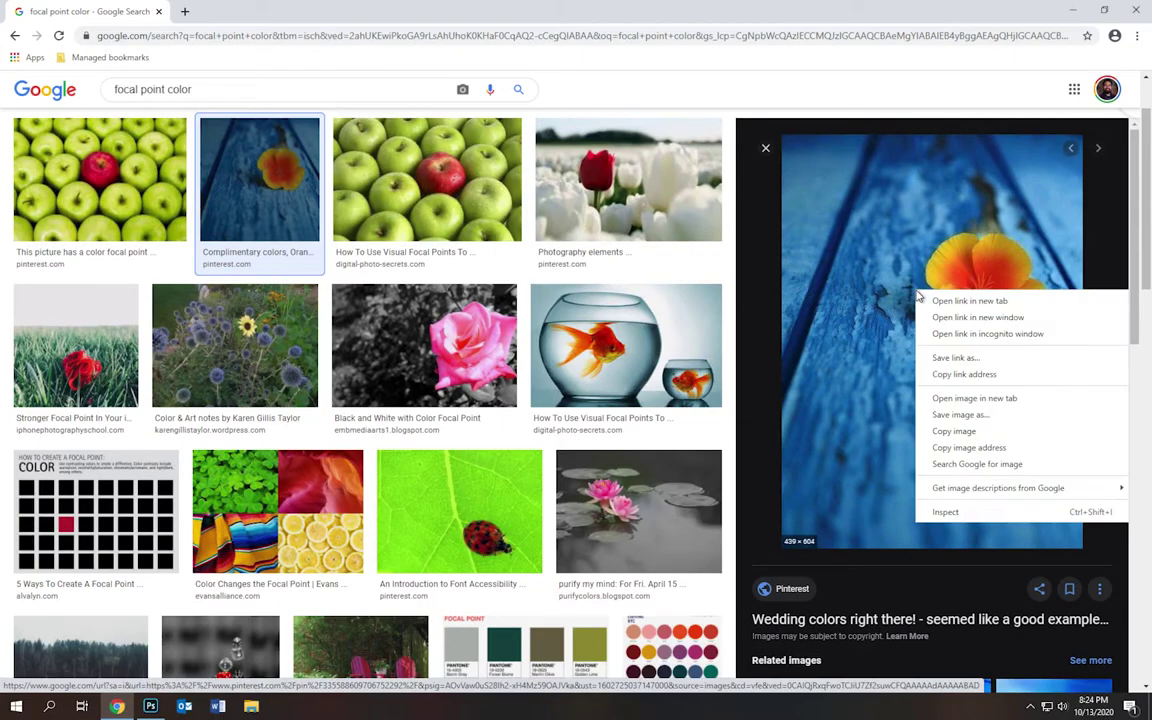
pyautogui.click(955, 431)
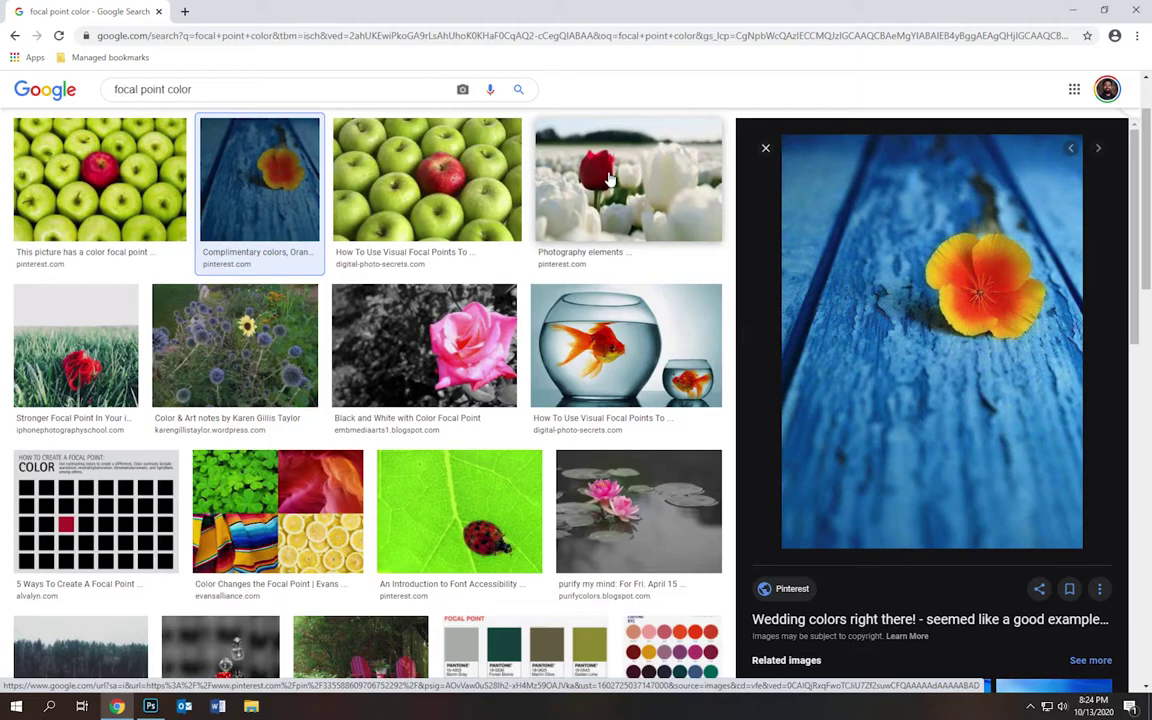
pyautogui.click(147, 707)
# Paste the flower photo below the COLOR heading and scale it down to about 386 by 531 px
pyautogui.click(51, 8)
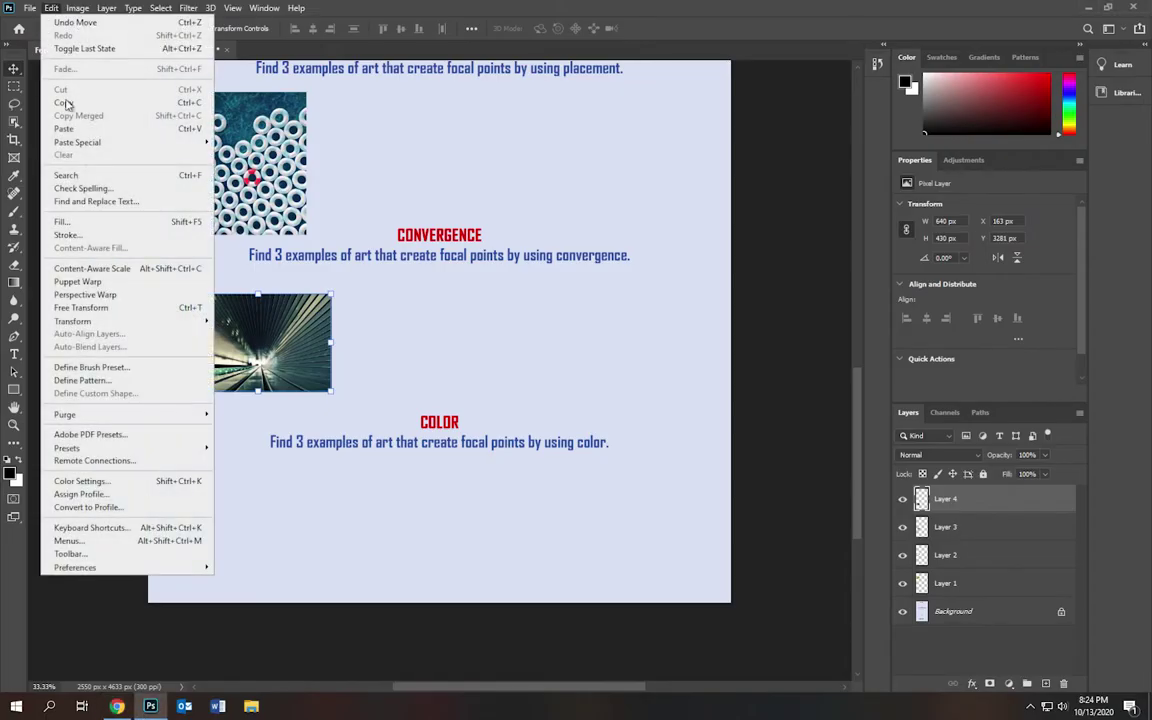
pyautogui.click(78, 129)
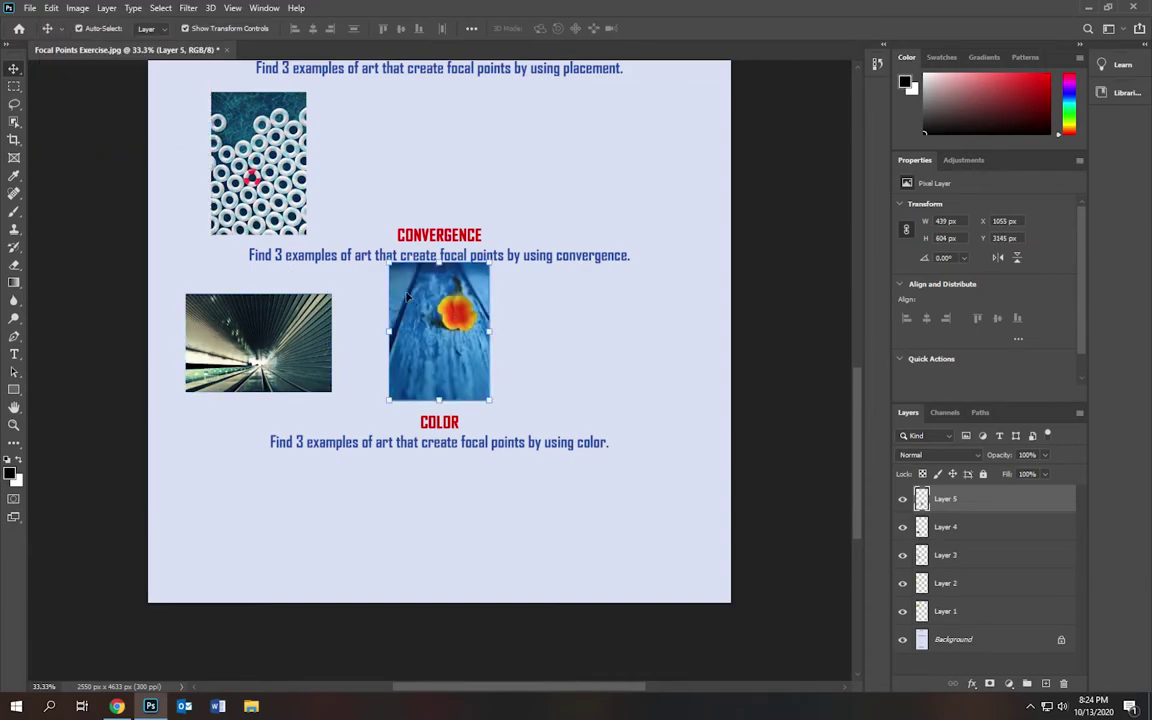
pyautogui.moveTo(430, 320); pyautogui.dragTo(247, 507)
pyautogui.moveTo(201, 444); pyautogui.dragTo(253, 498)
pyautogui.press('Return')
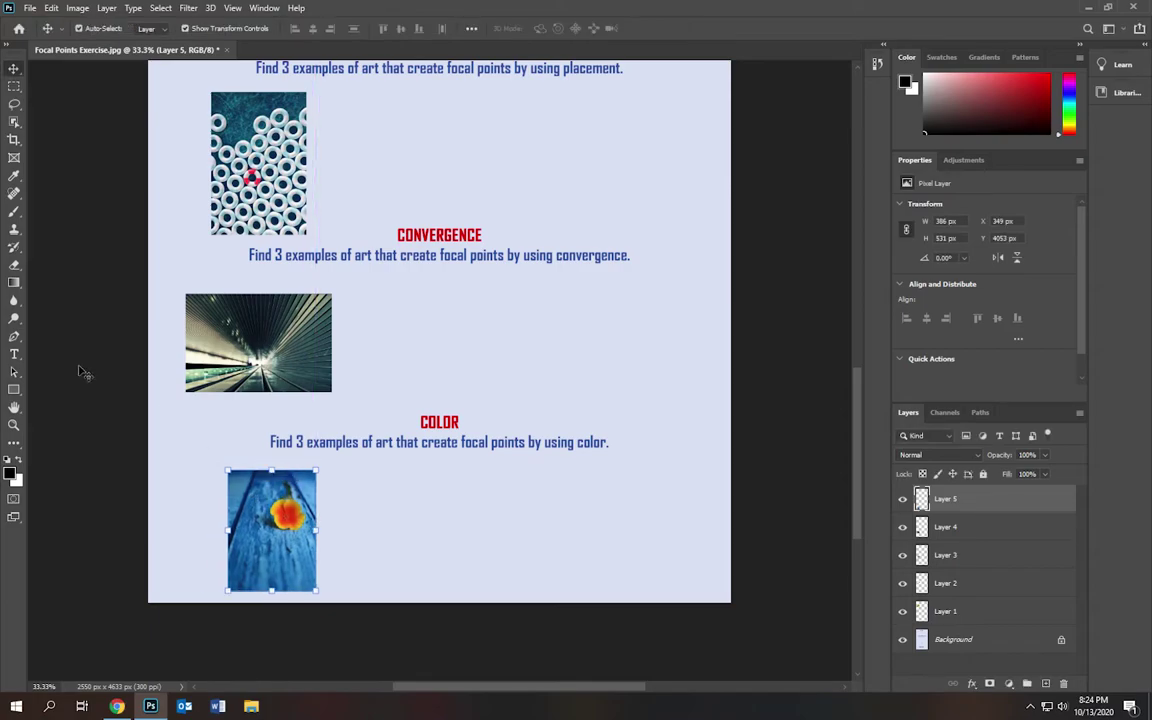
# Fit the whole worksheet on screen and return to the Move tool
pyautogui.click(14, 425)
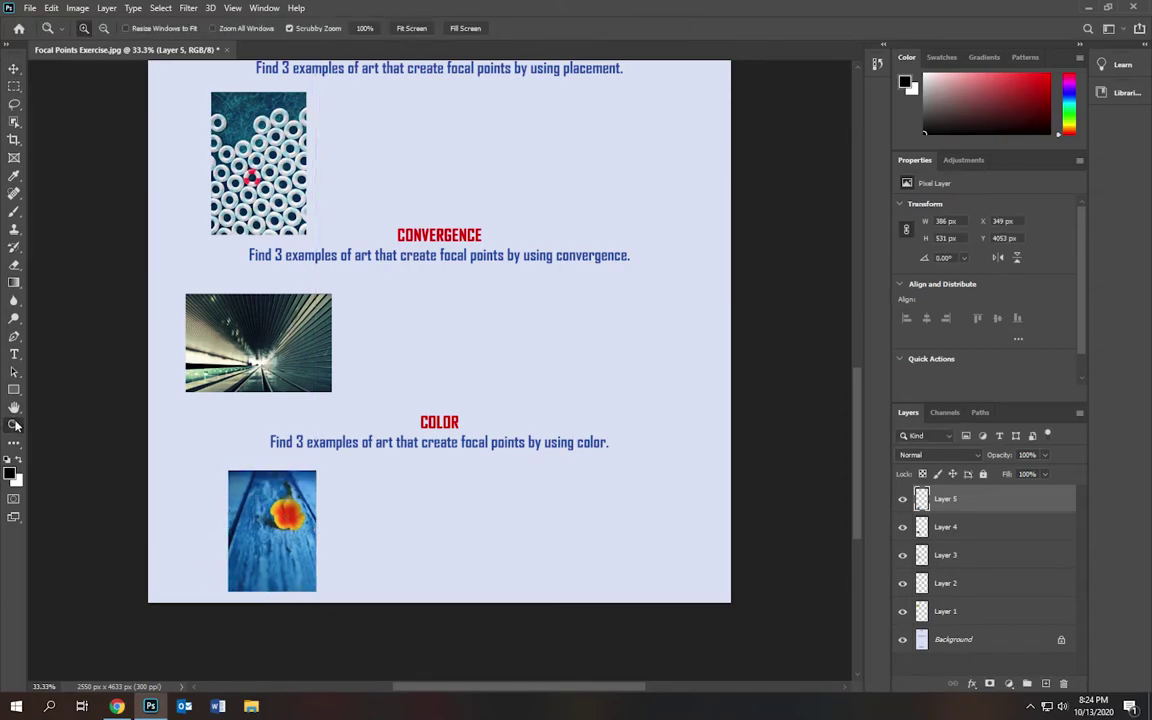
pyautogui.rightClick(341, 351)
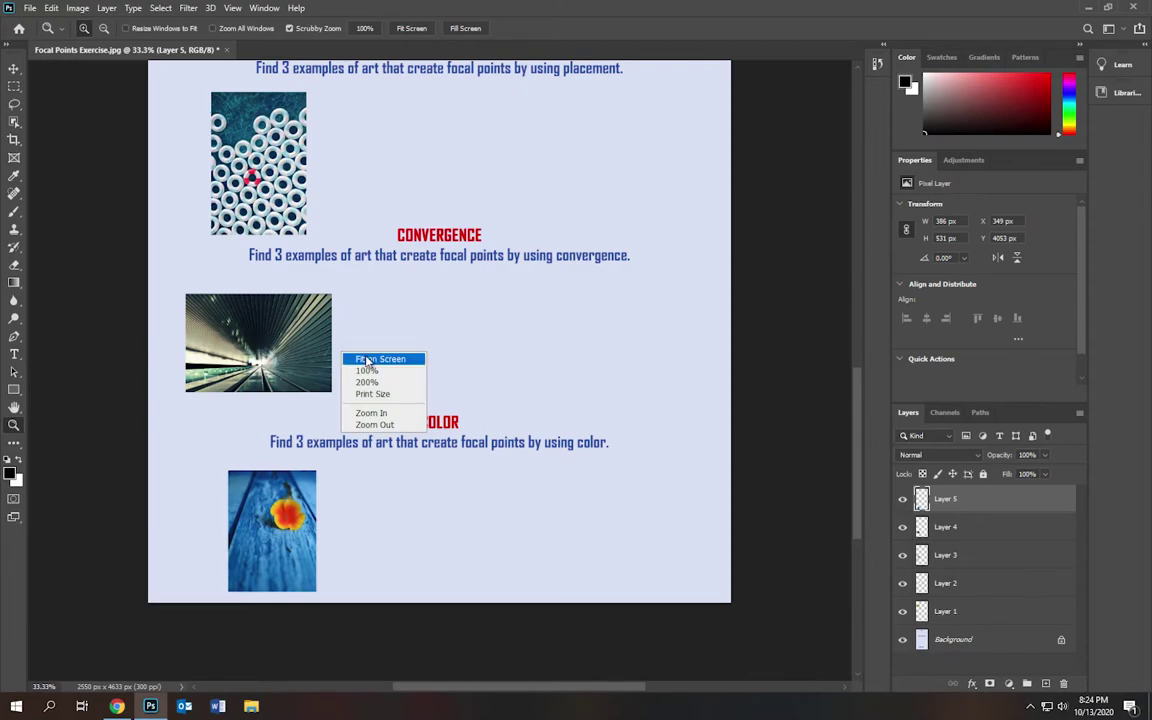
pyautogui.click(367, 360)
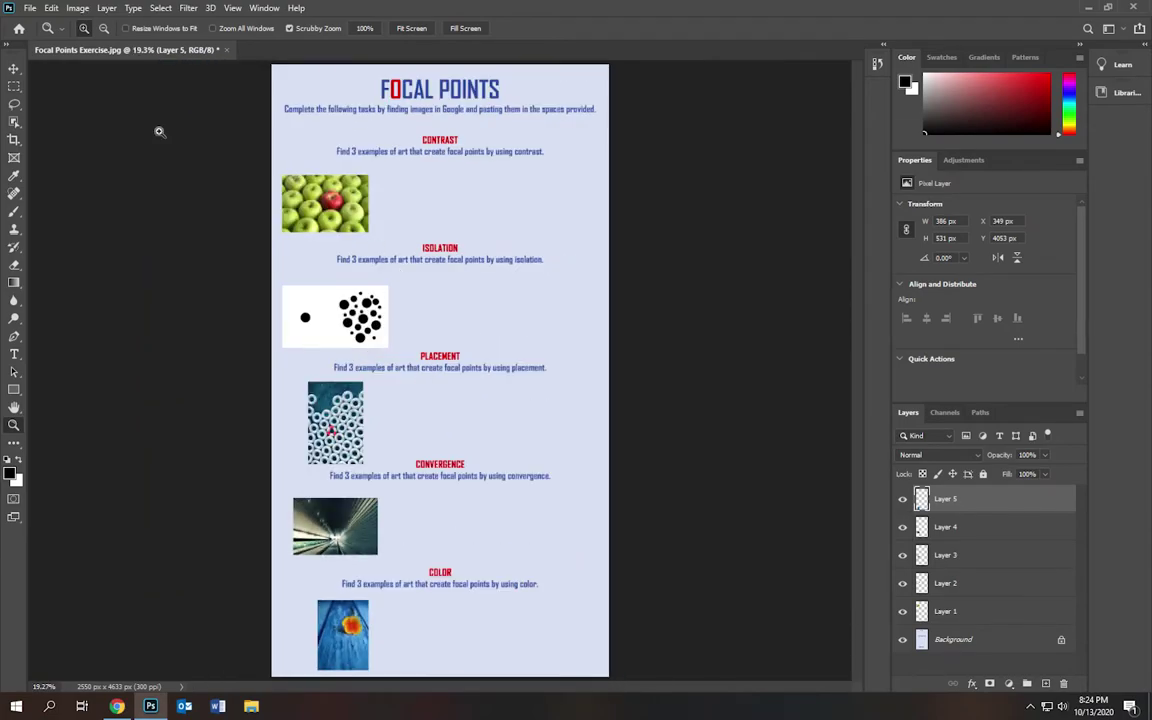
pyautogui.click(16, 71)
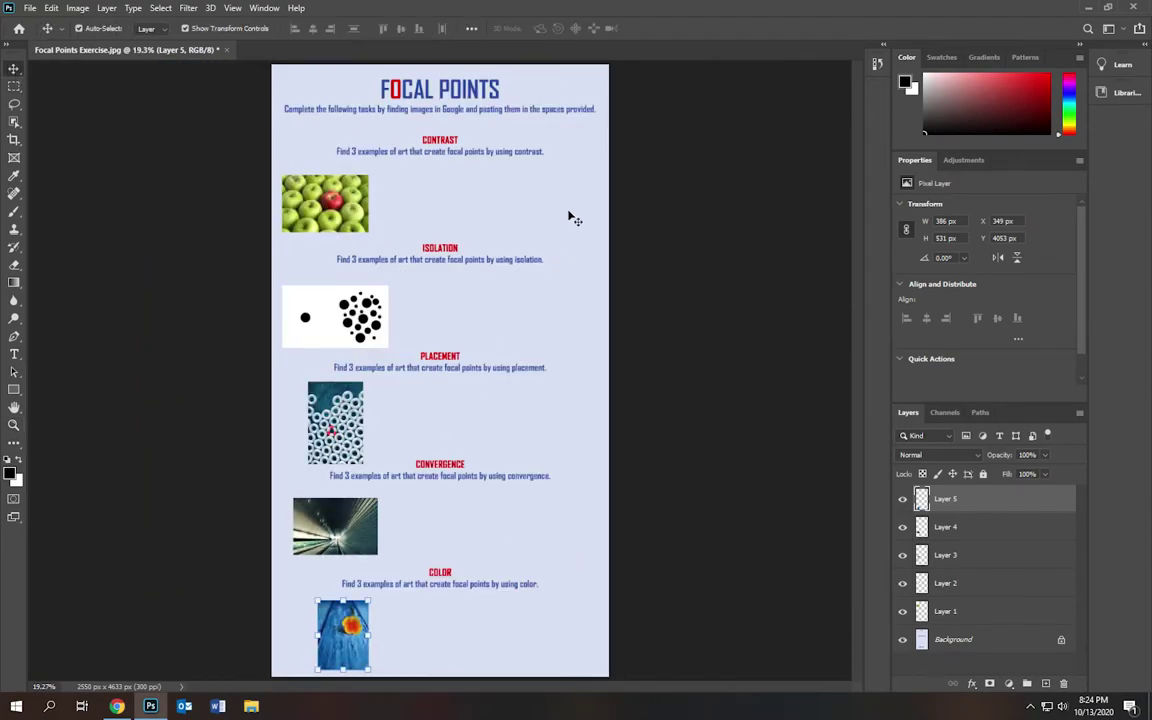
pyautogui.click(30, 8)
# Save as Focal Points Exercise.psd in Digital Art, replacing the existing file and accepting compatibility
pyautogui.click(148, 173)
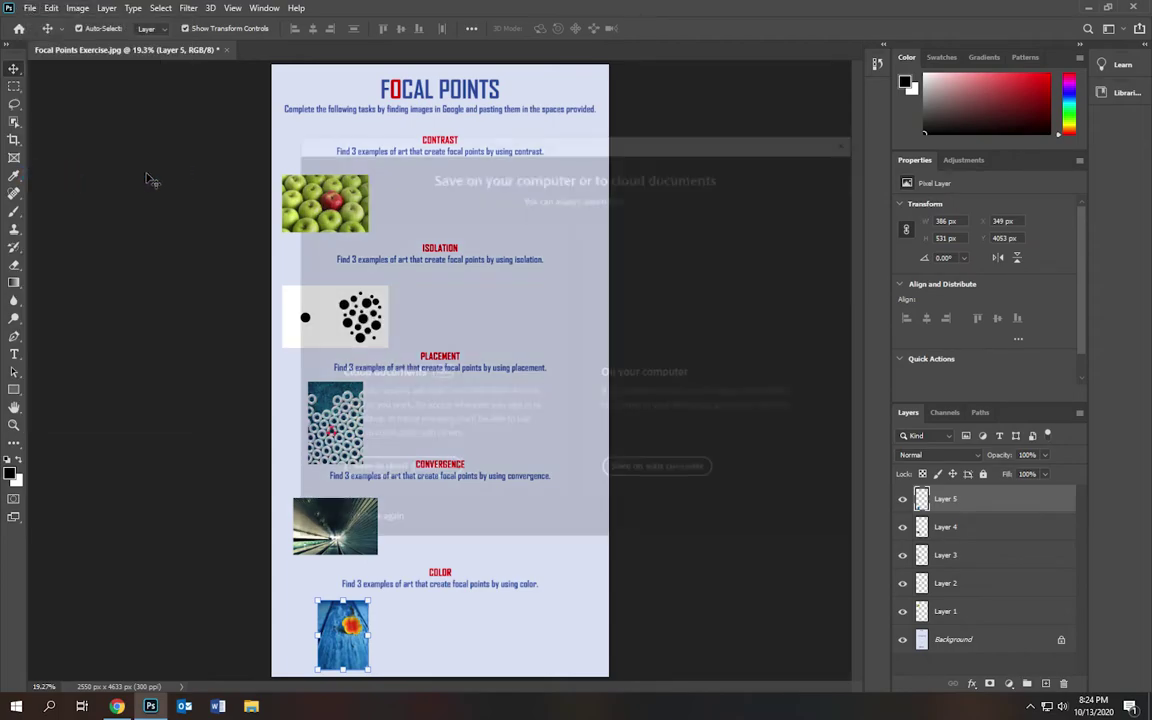
pyautogui.click(686, 472)
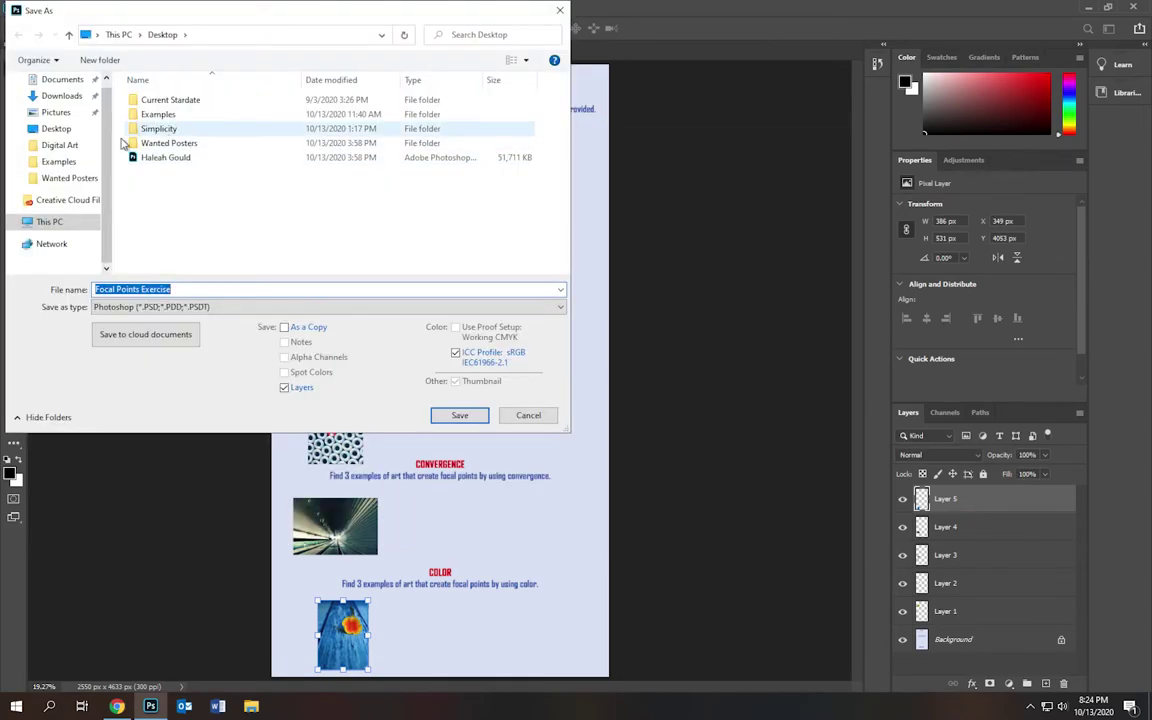
pyautogui.click(55, 145)
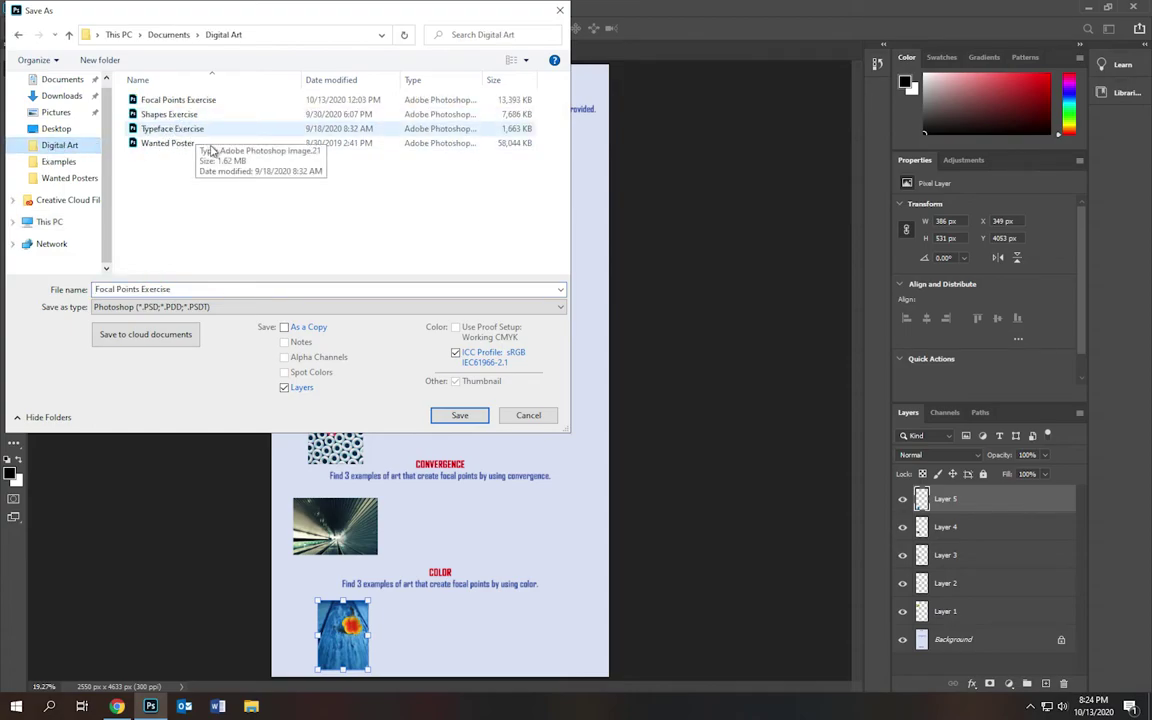
pyautogui.click(199, 102)
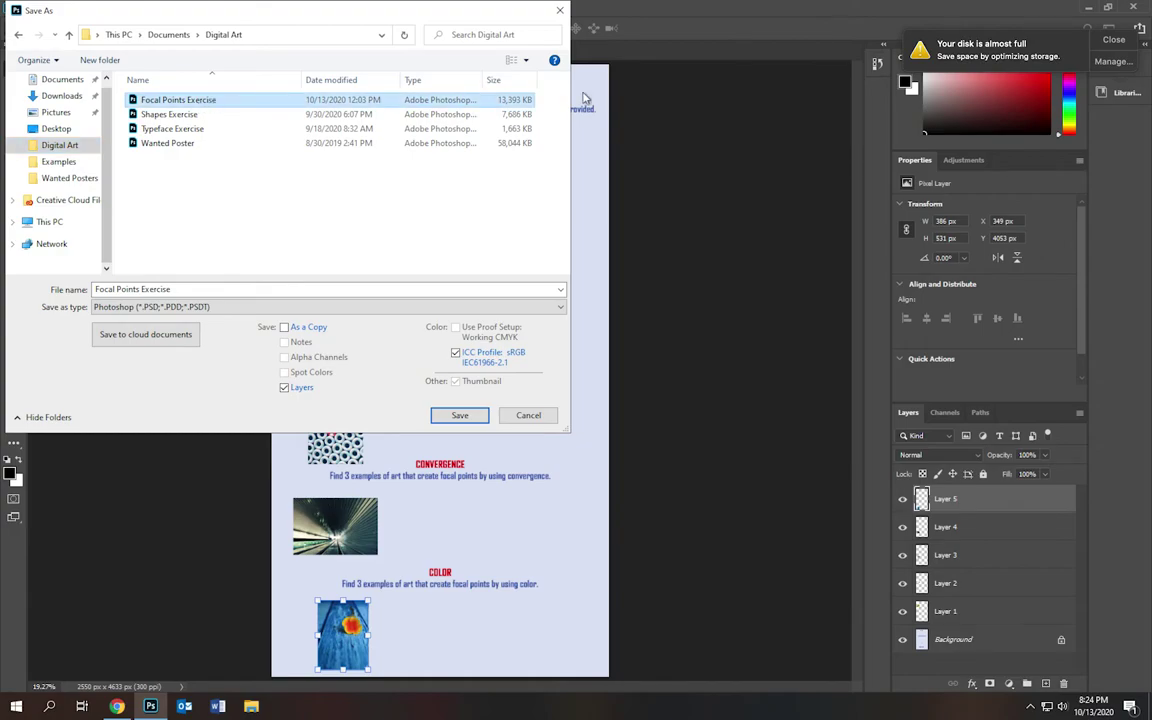
pyautogui.click(459, 416)
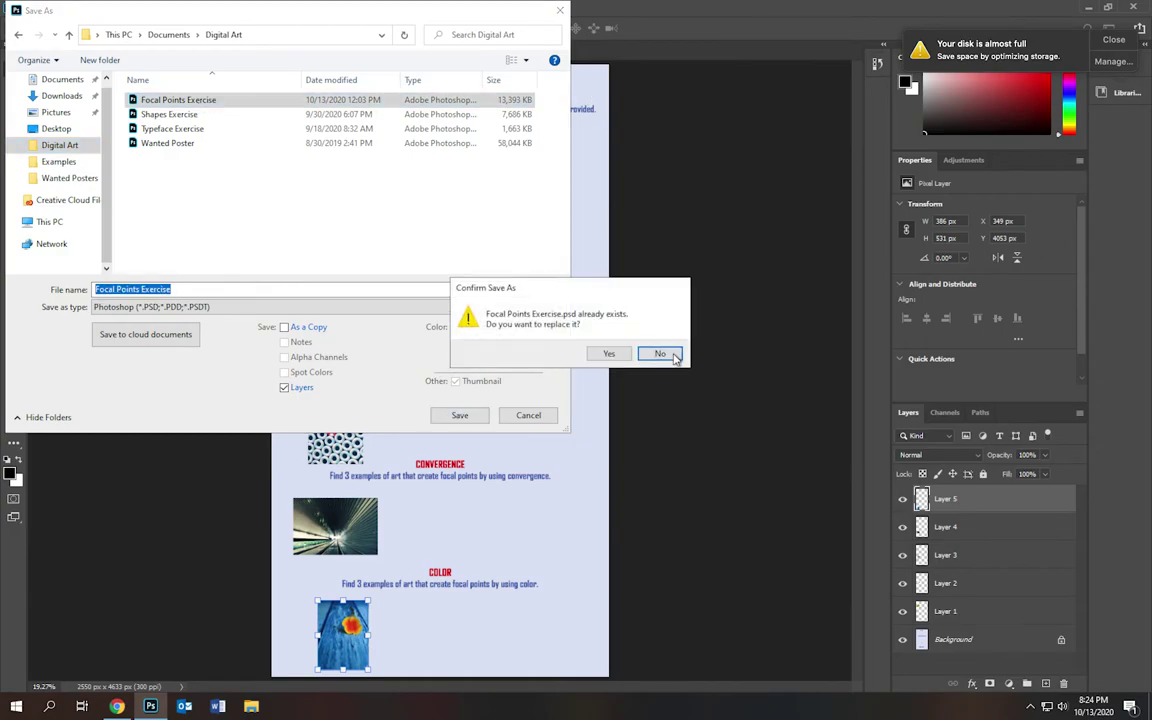
pyautogui.click(610, 355)
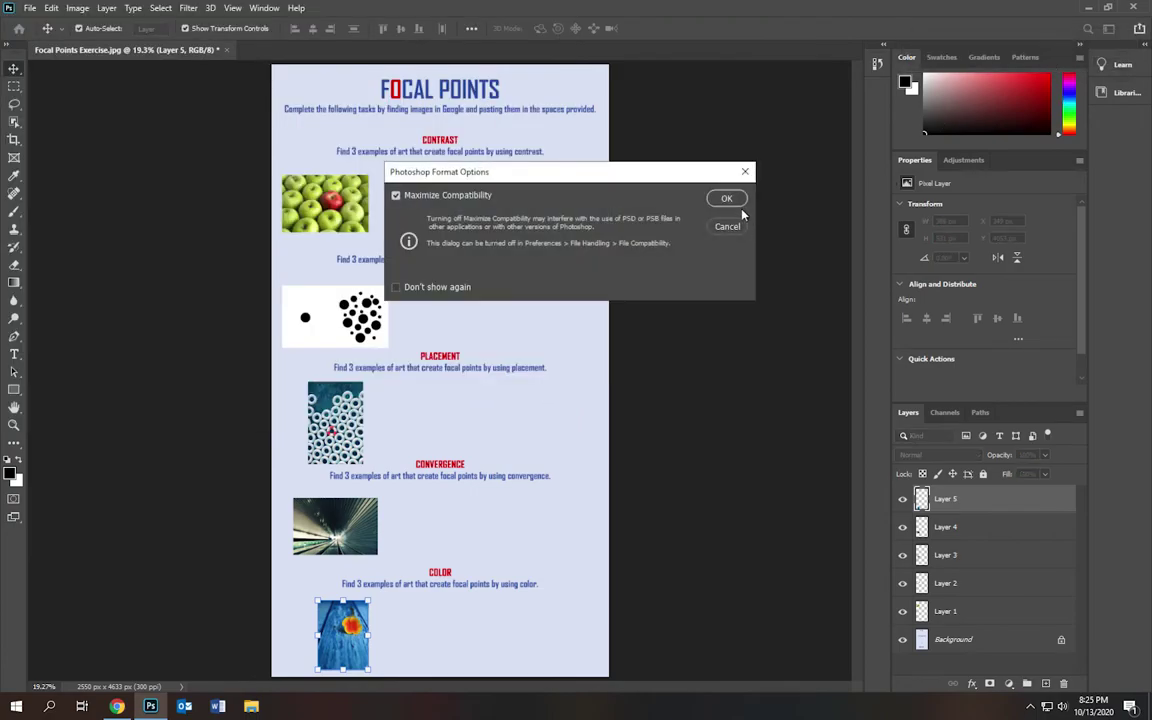
pyautogui.click(727, 199)
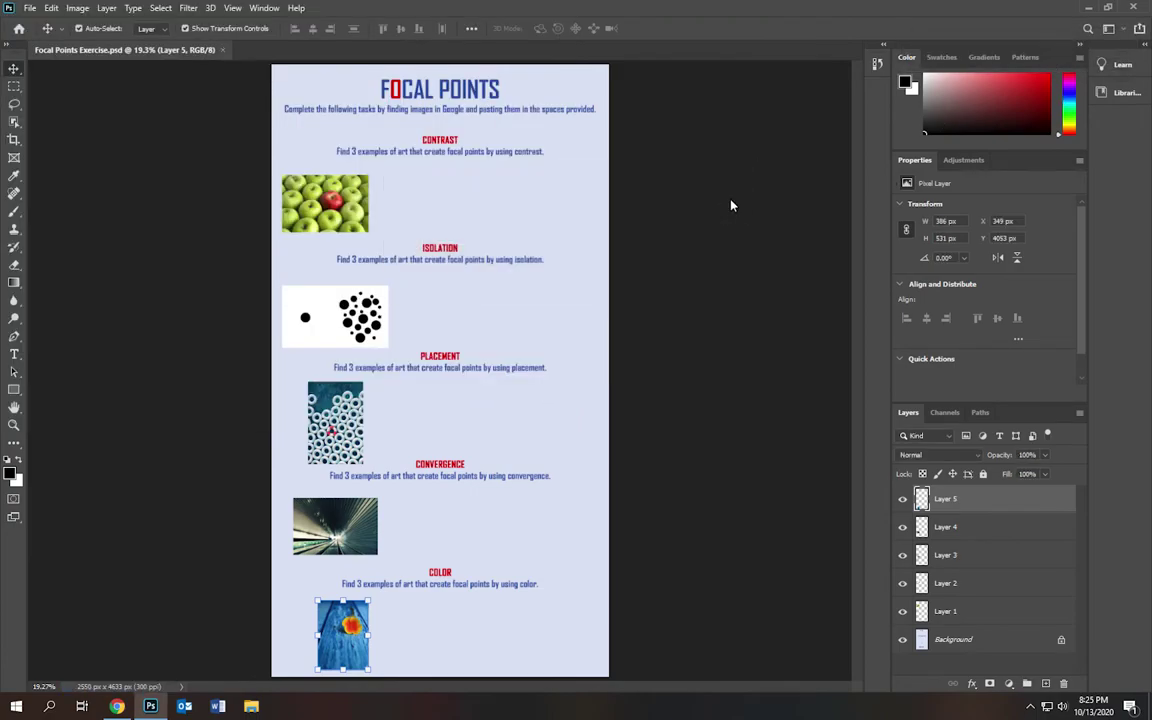